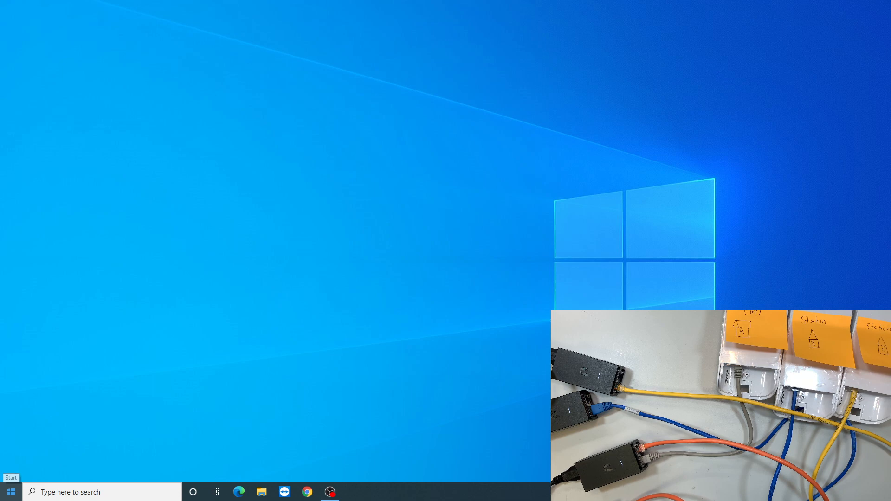
Open the Network and Sharing Center from the Control Panel's Network and Internet category.
click(11, 491)
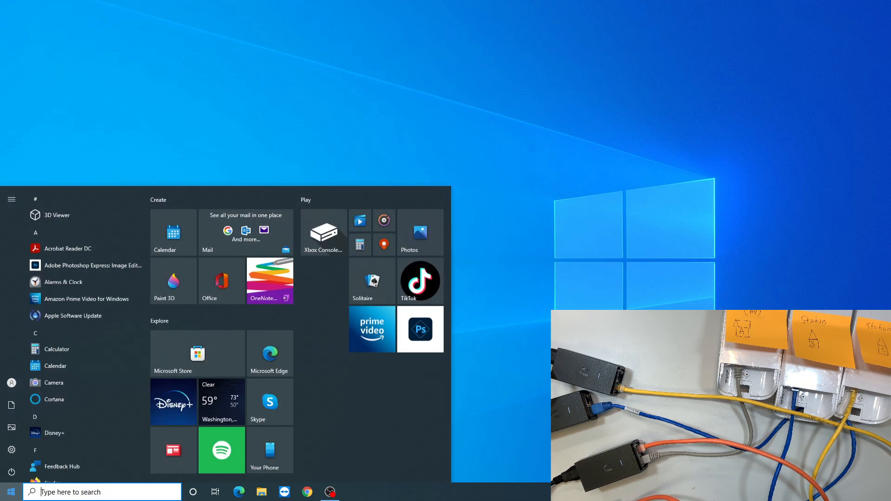
text(cont)
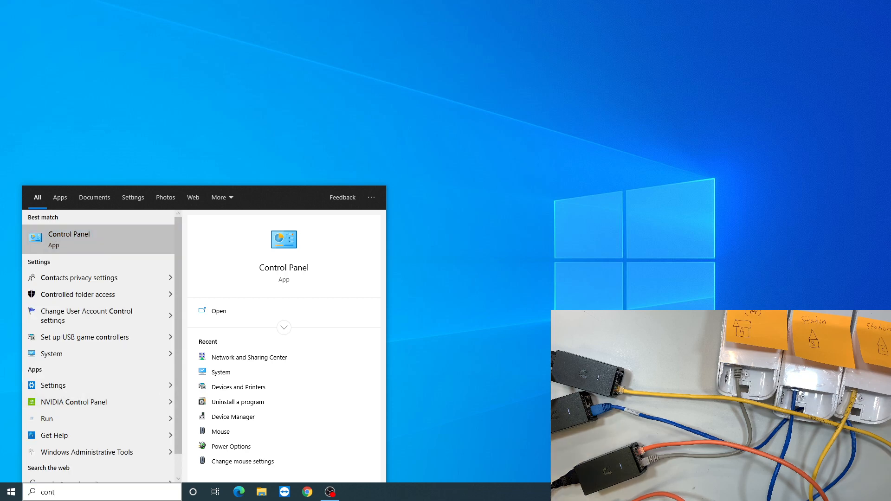
key(Return)
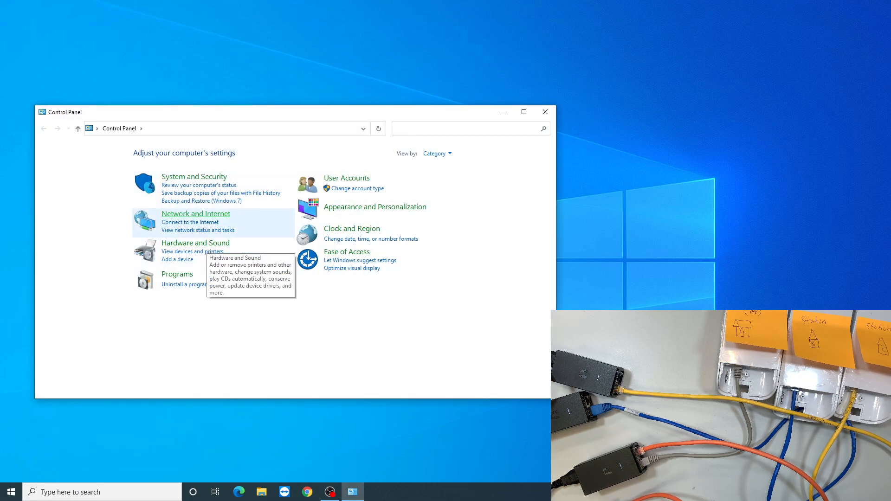
click(178, 215)
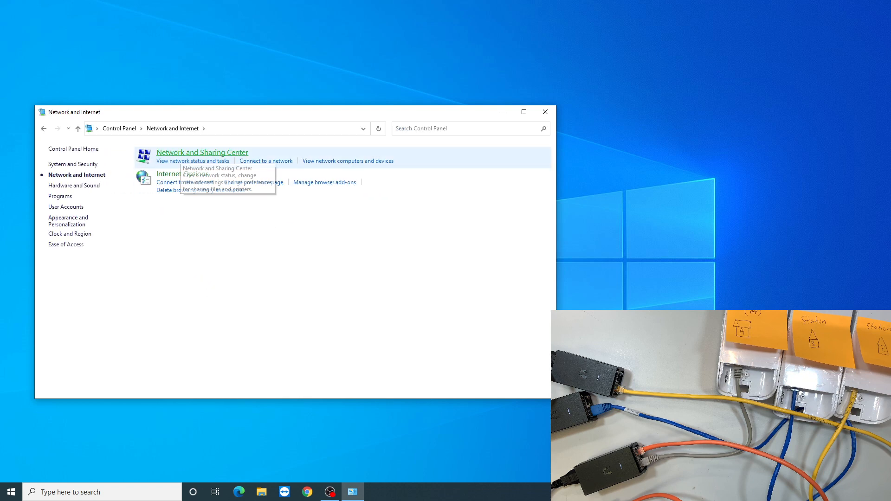
click(184, 154)
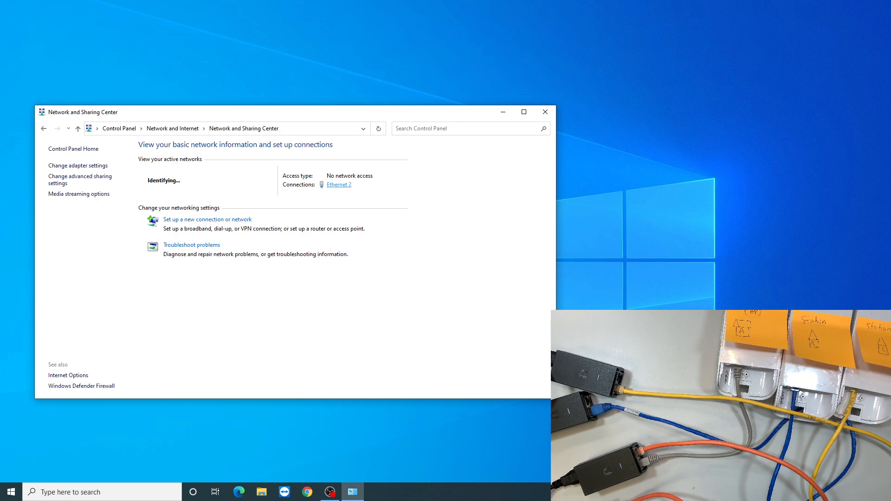
Open the Internet Protocol Version 4 (TCP/IPv4) properties of the Ethernet 2 connection.
click(339, 184)
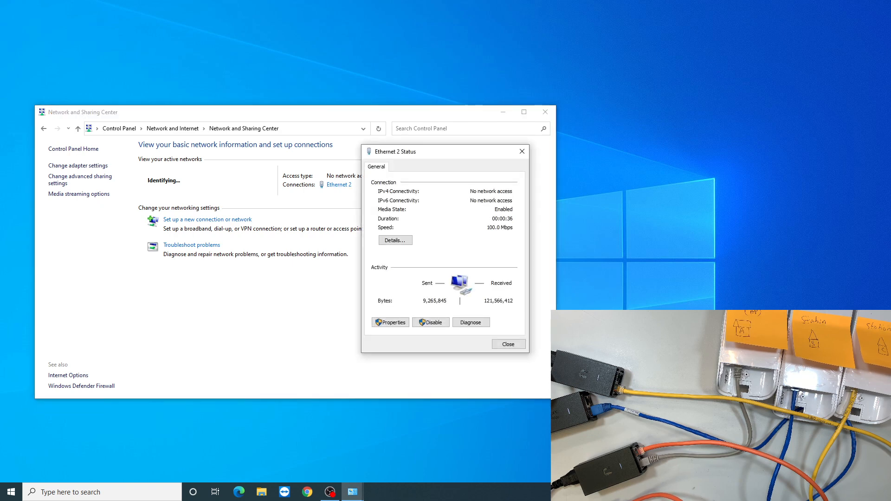
drag(404, 158, 195, 175)
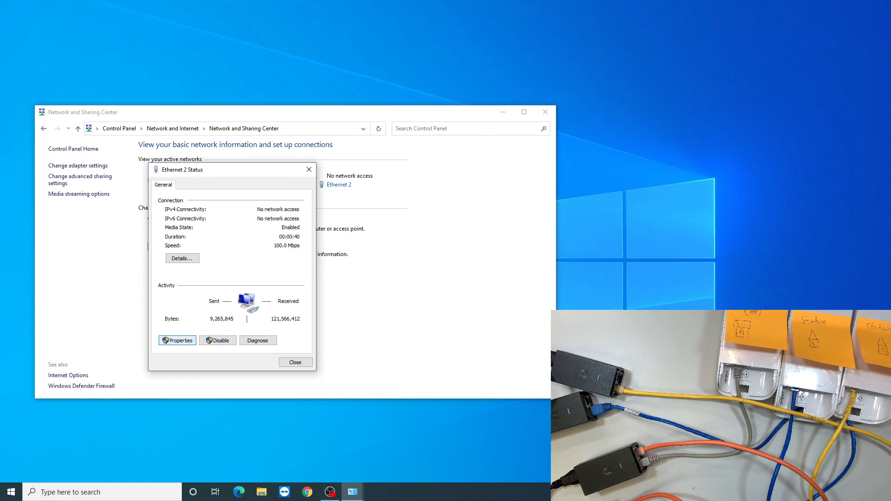
click(177, 340)
click(228, 276)
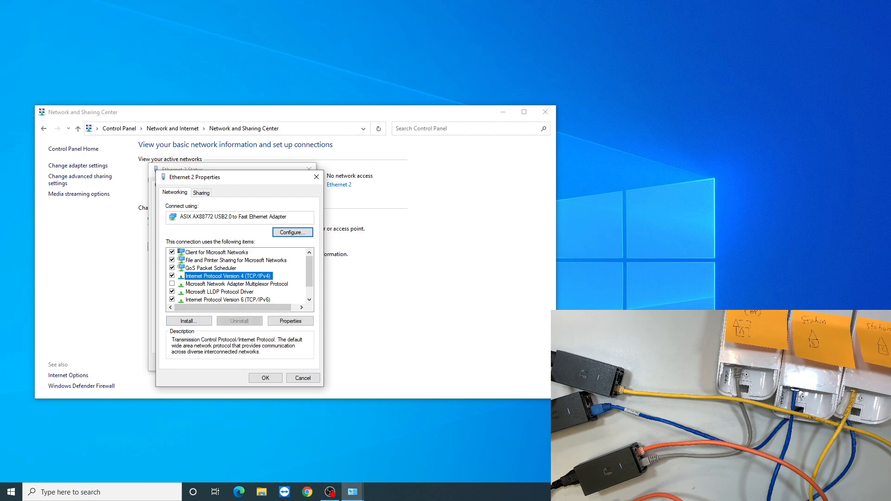
double_click(227, 277)
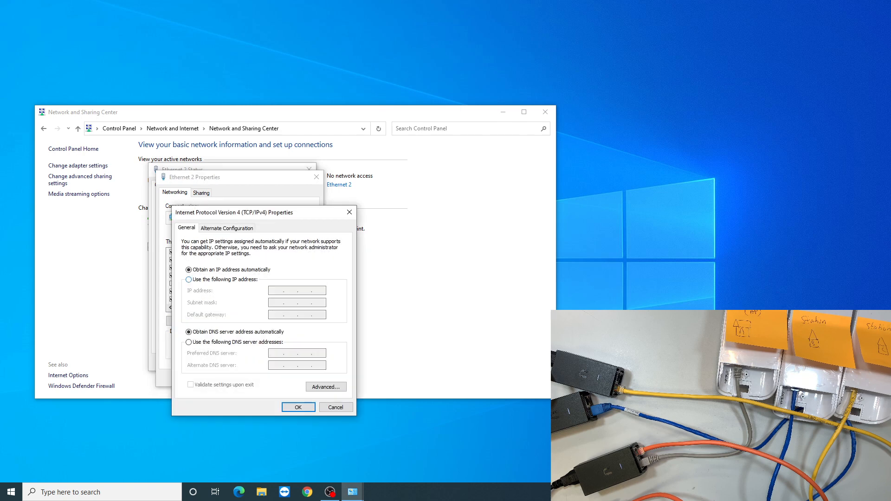
drag(211, 214, 195, 147)
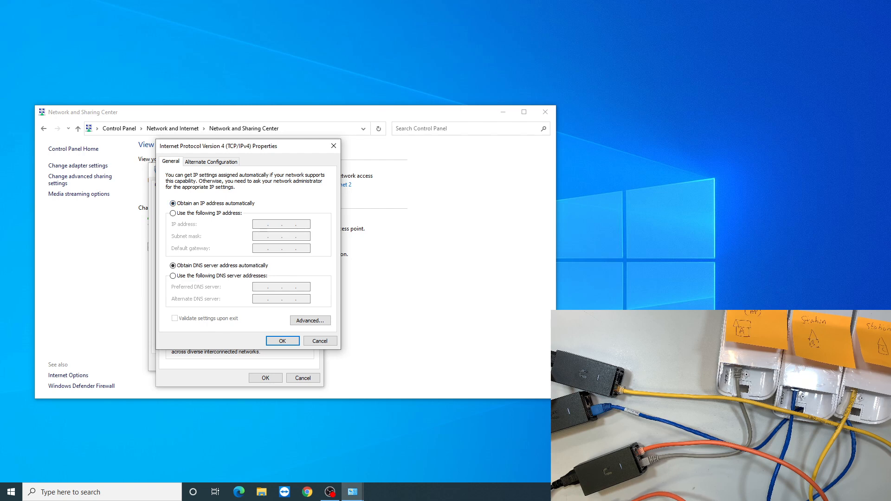
Assign the static IP address 192.168.1.21 with subnet mask 255.255.255.0 to the Ethernet 2 connection.
click(173, 213)
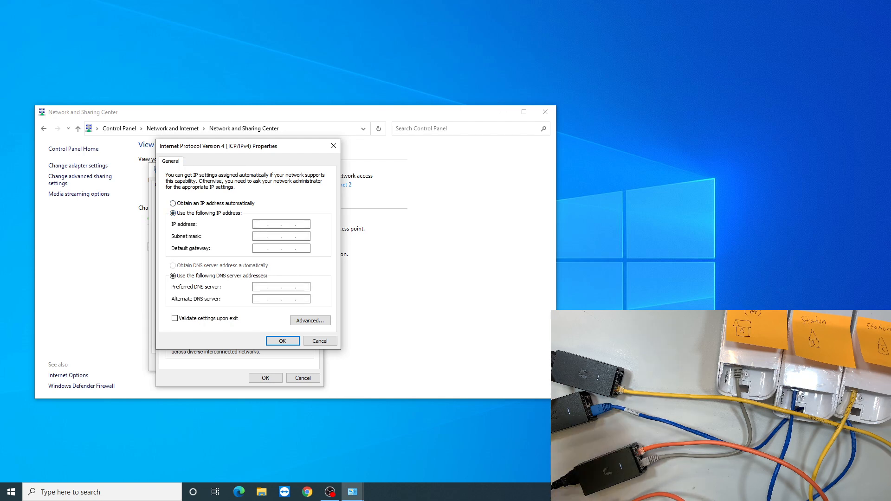
text(192.168.)
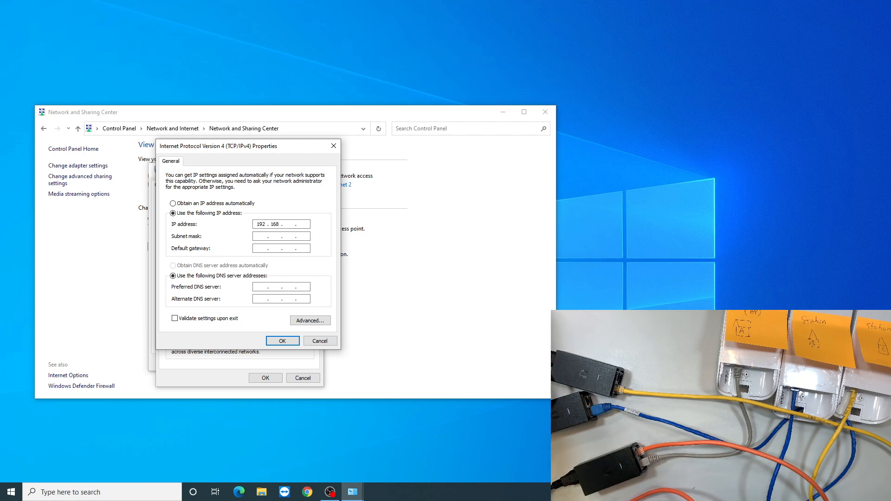
text(1.21)
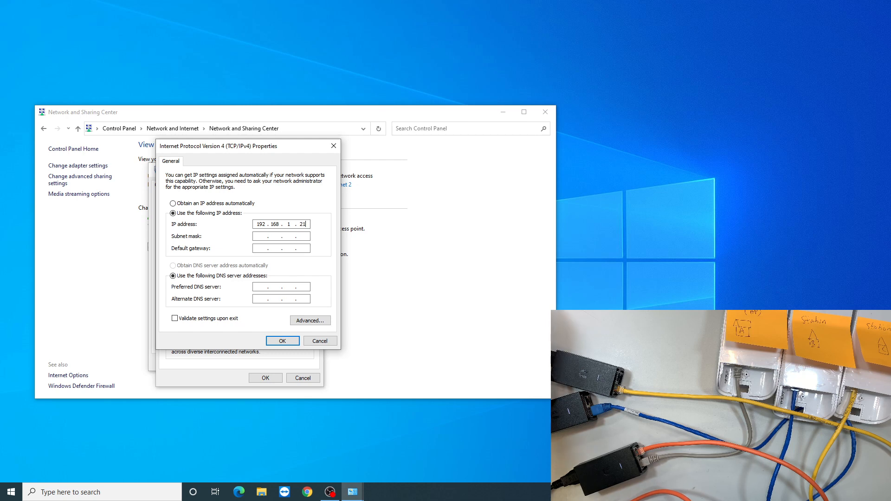
key(Tab)
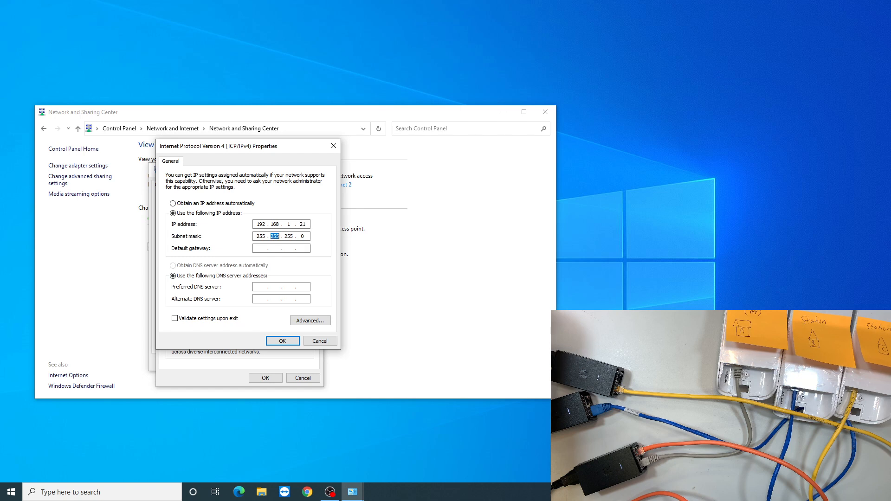
key(period)
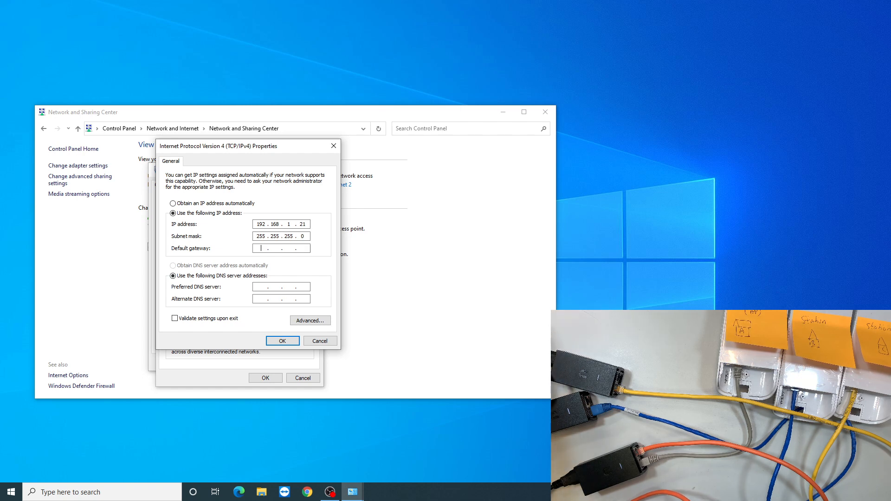
Set the default gateway to 192.168.1.1, apply the adapter settings and close the network windows.
text(192.1)
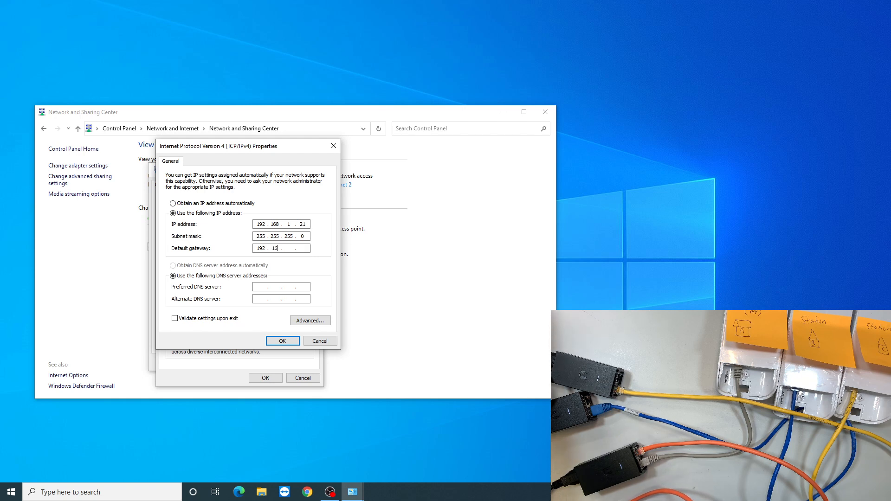
text(68.1.1)
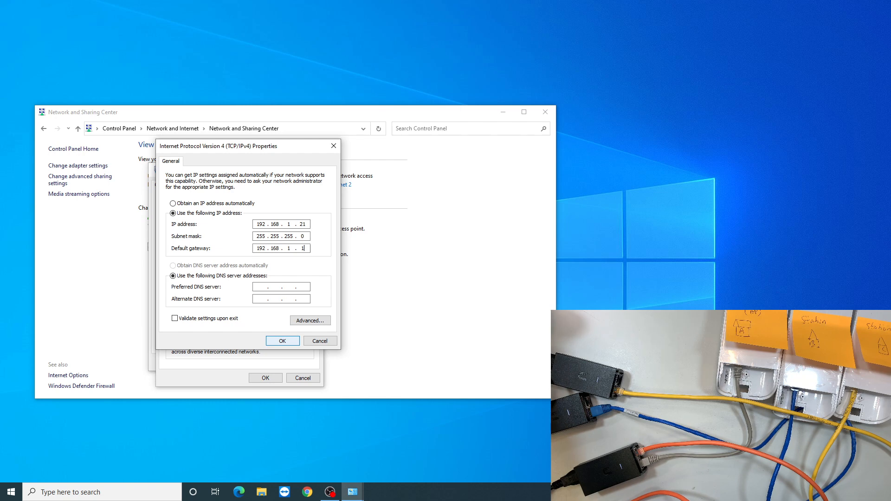
key(Return)
key(Return)
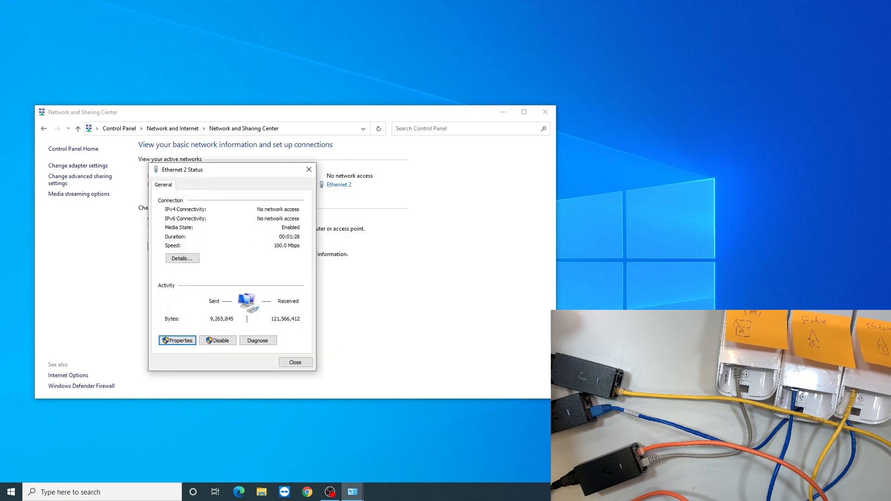
click(296, 362)
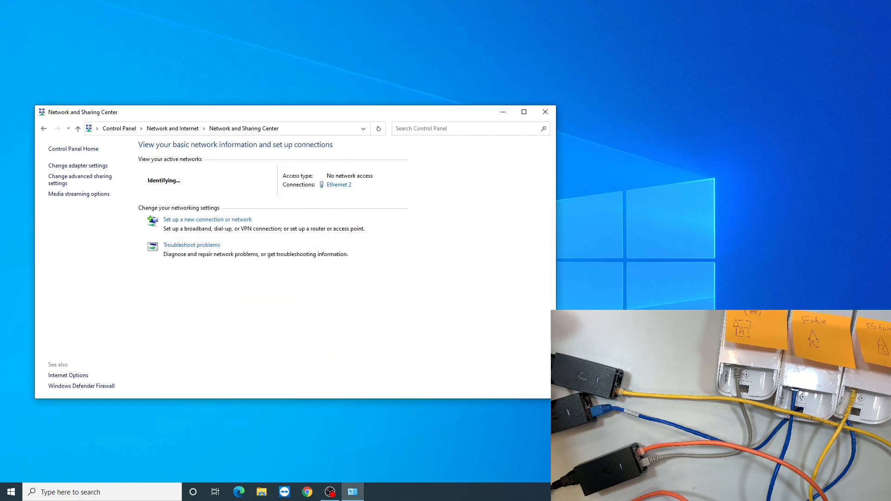
click(545, 112)
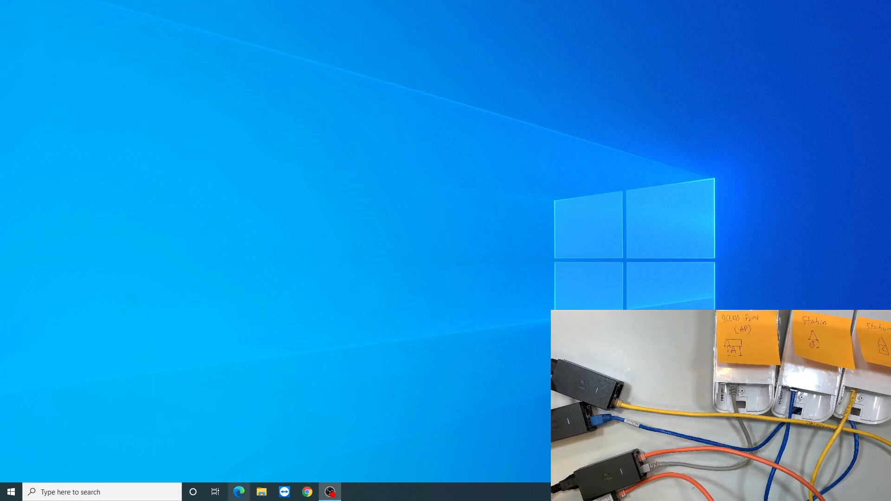
Switch to Microsoft Edge and open the device login page at 192.168.1.20, continuing past the certificate warning.
click(239, 492)
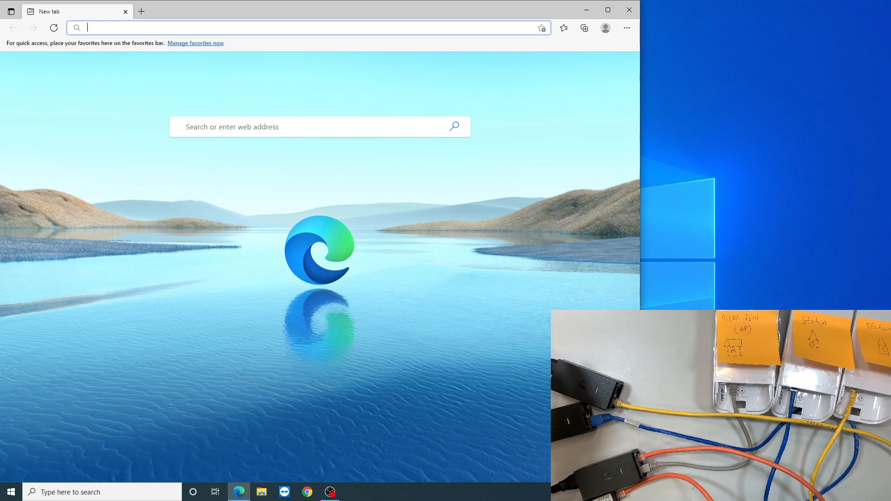
text(19)
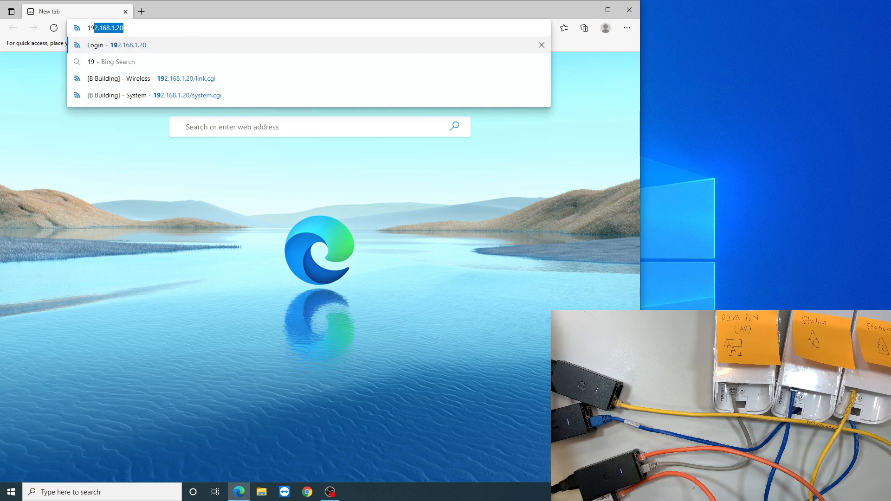
text(2.168.)
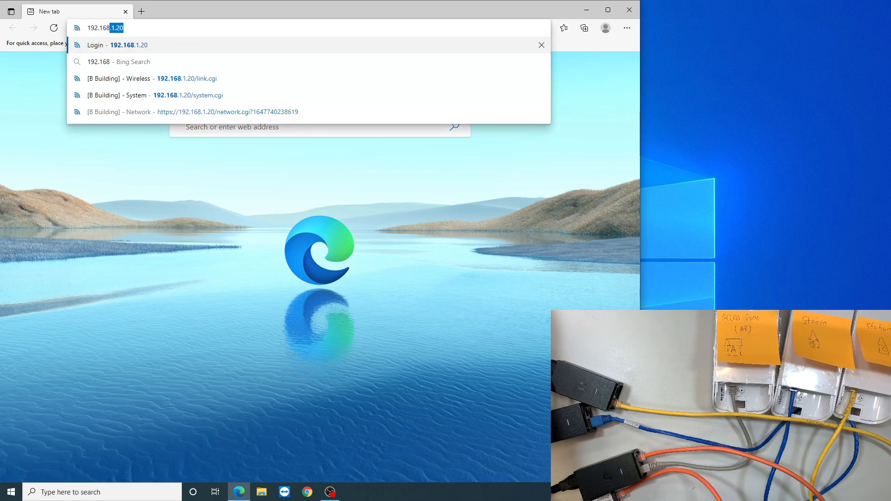
text(1.20)
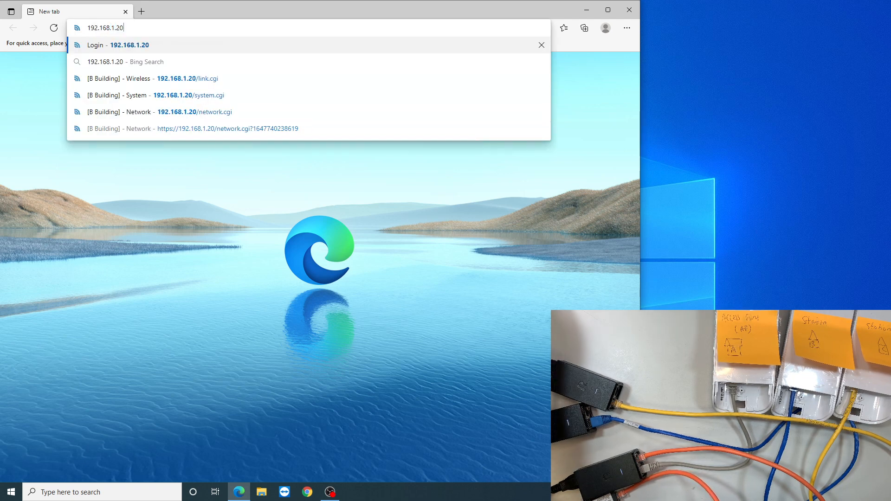
key(Return)
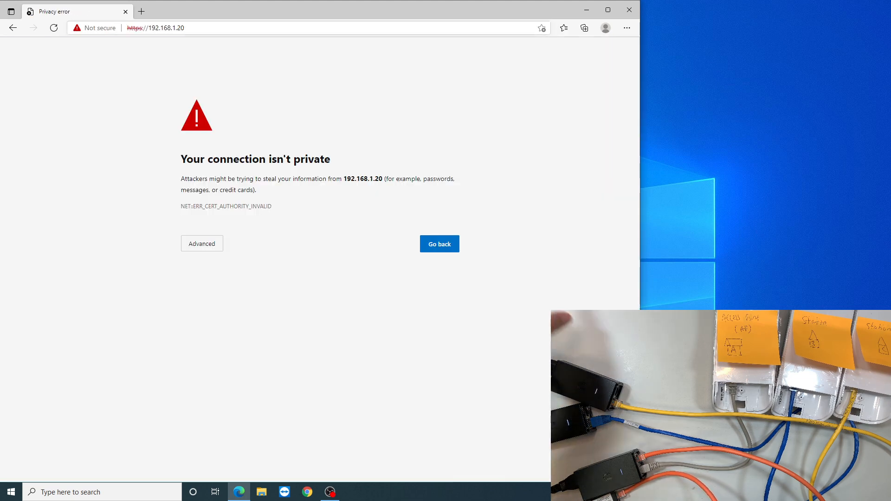
drag(181, 159, 336, 178)
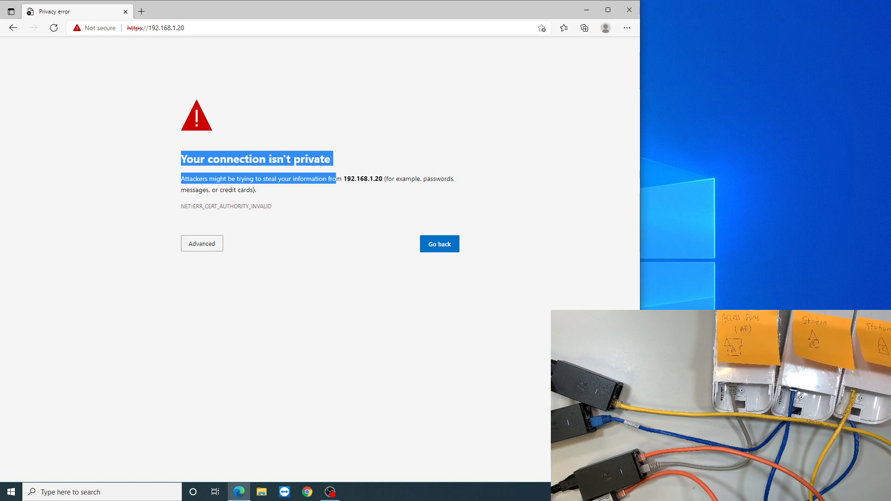
click(202, 244)
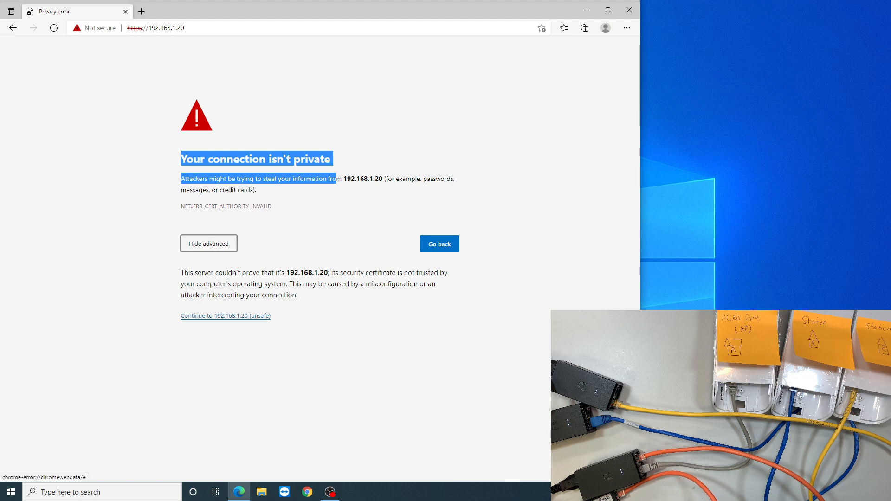
click(225, 316)
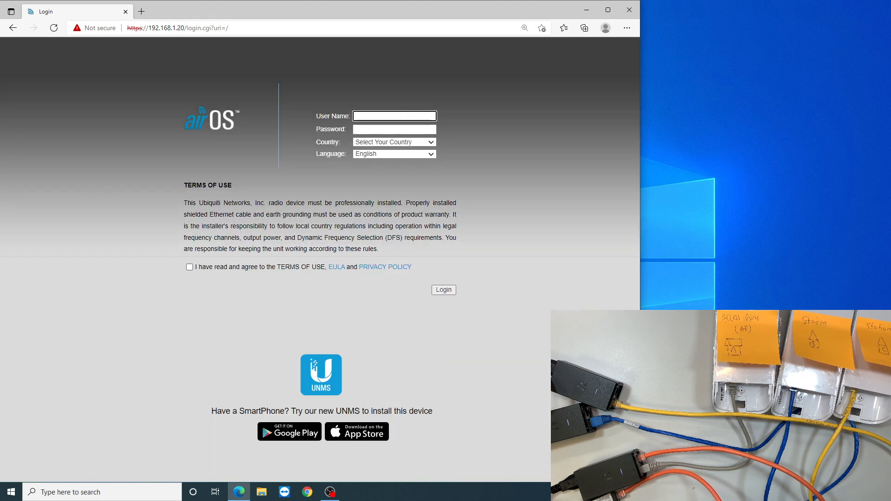
Review the Terms of Use on the airOS login page and accept them.
drag(184, 185, 457, 251)
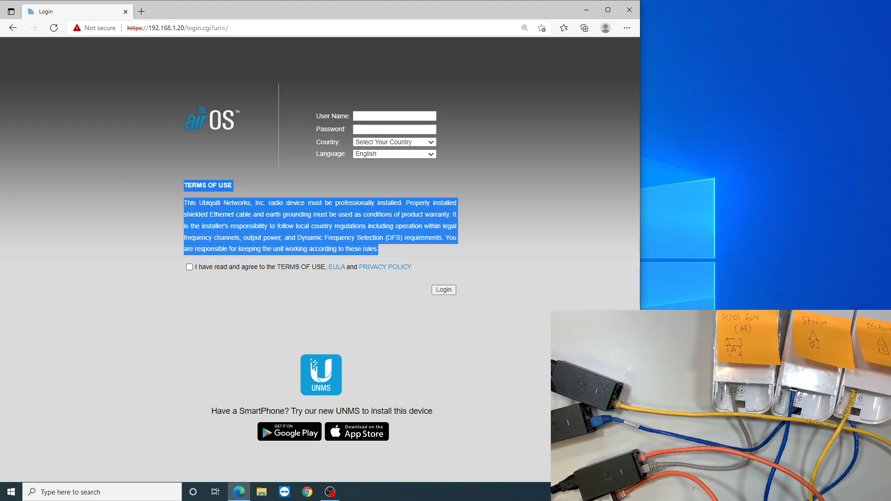
click(297, 283)
click(189, 267)
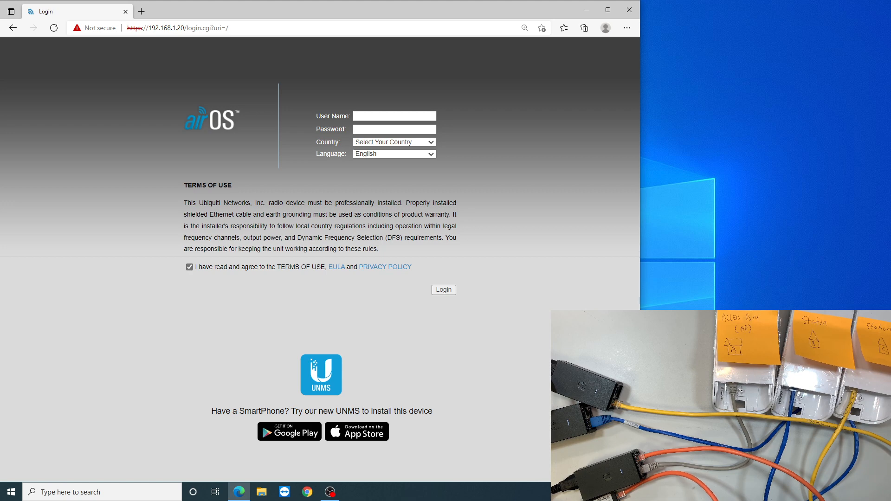
Fill in the airOS login with the user name ubnt and the account password.
click(395, 116)
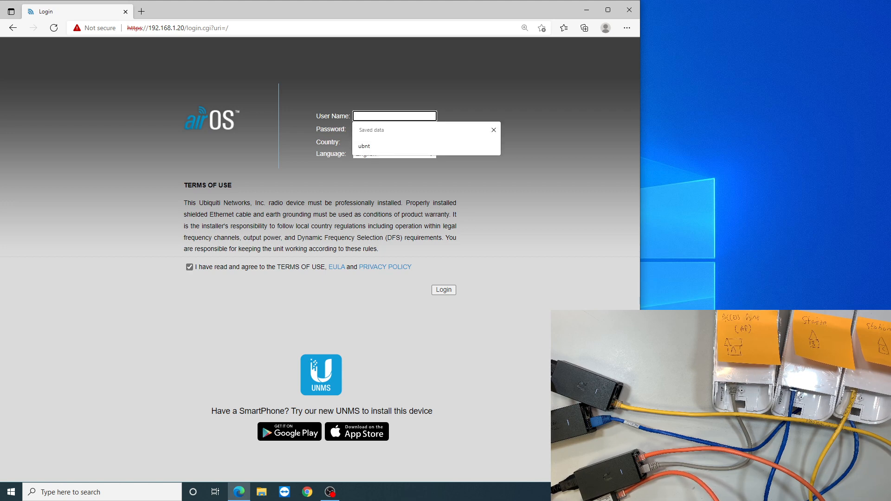
key(Down)
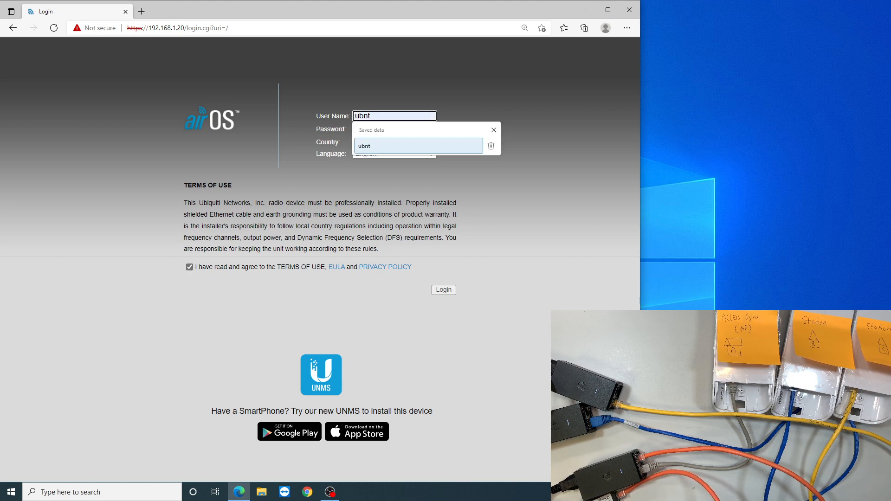
key(Return)
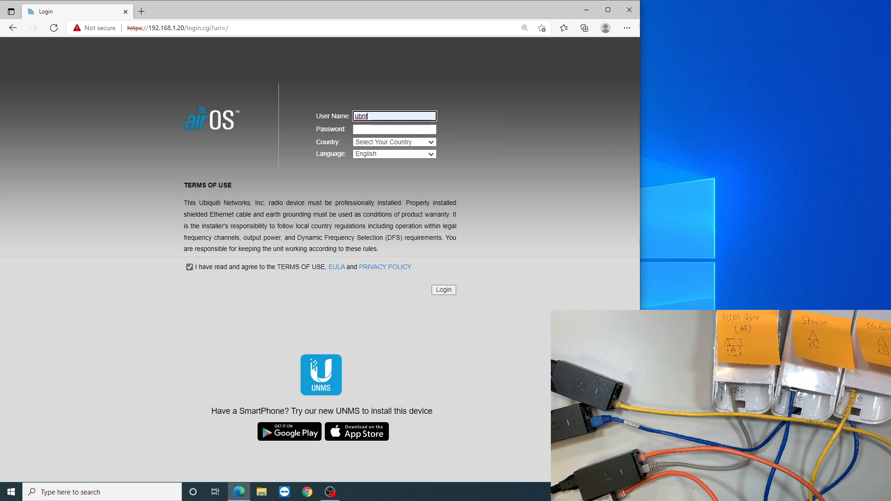
key(Tab)
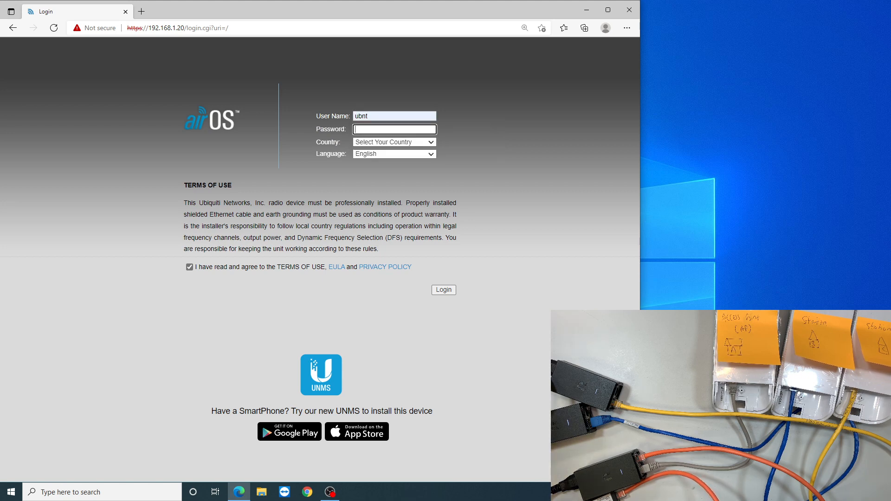
text(ub)
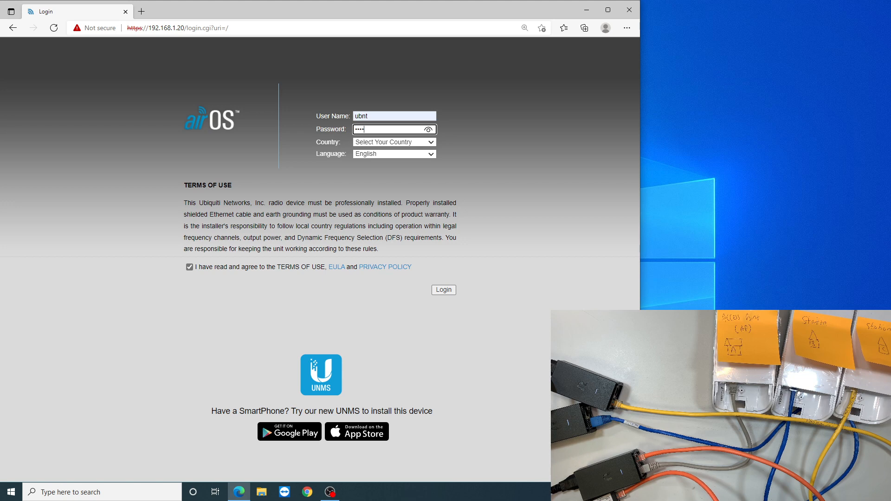
Reveal the entered password to check it, choose United States as the country and log in to the device.
click(427, 130)
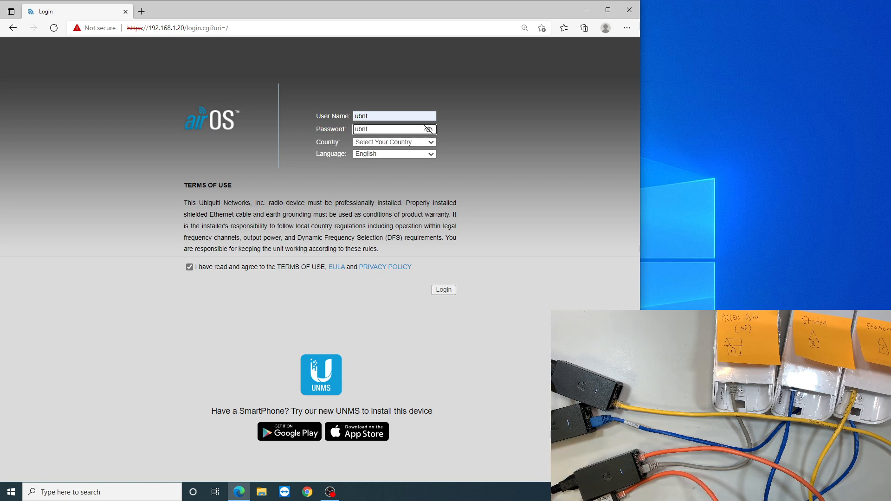
click(429, 142)
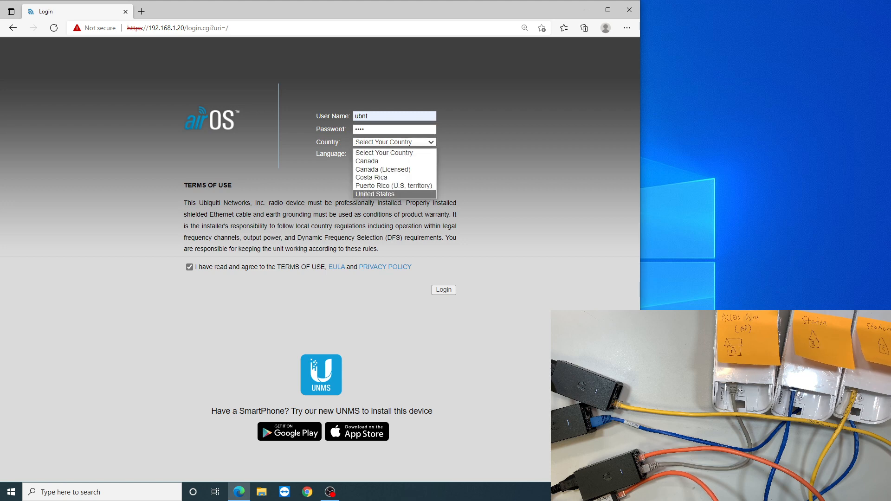
key(Return)
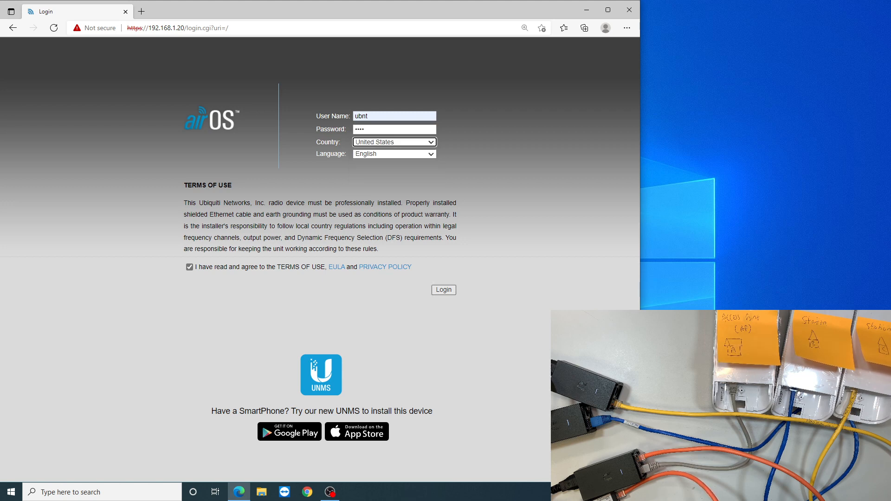
click(443, 290)
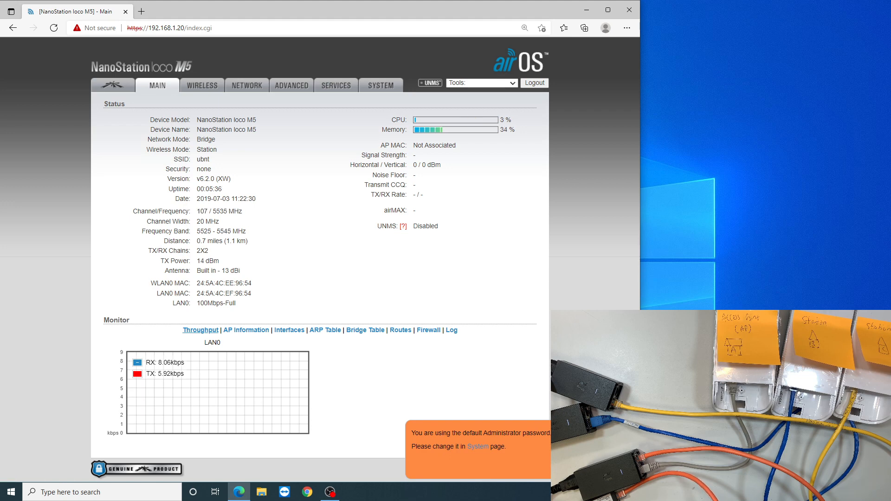
Review the default administrator password notice and follow its link to the System settings page.
drag(411, 433, 550, 433)
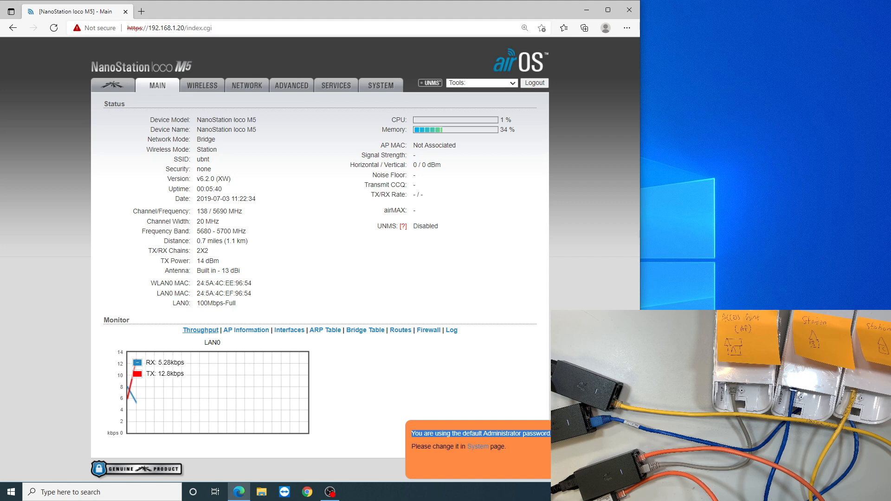
drag(411, 447, 501, 446)
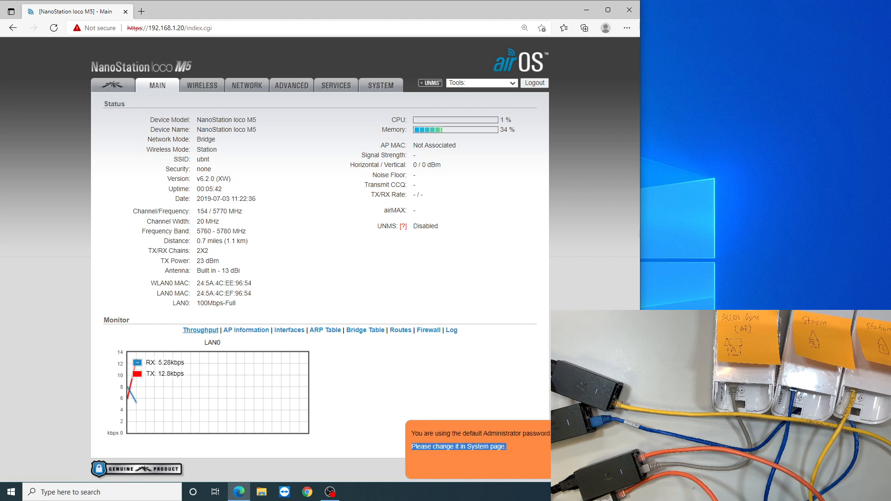
click(510, 448)
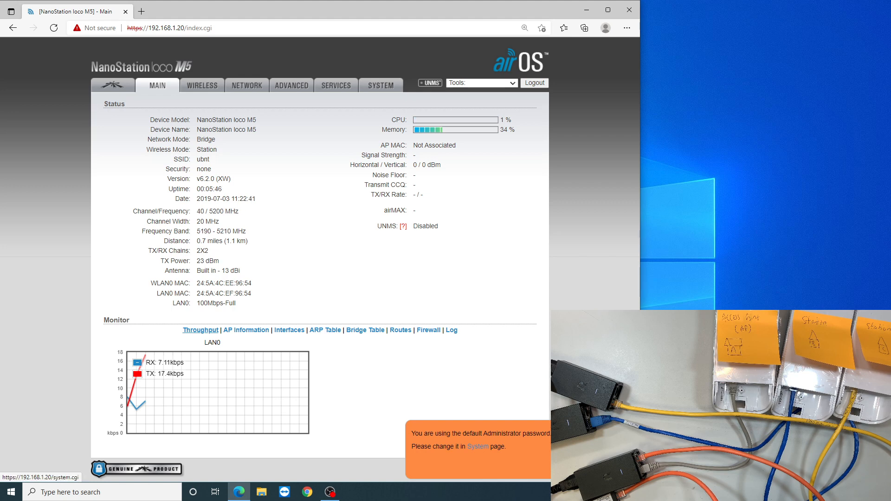
click(478, 447)
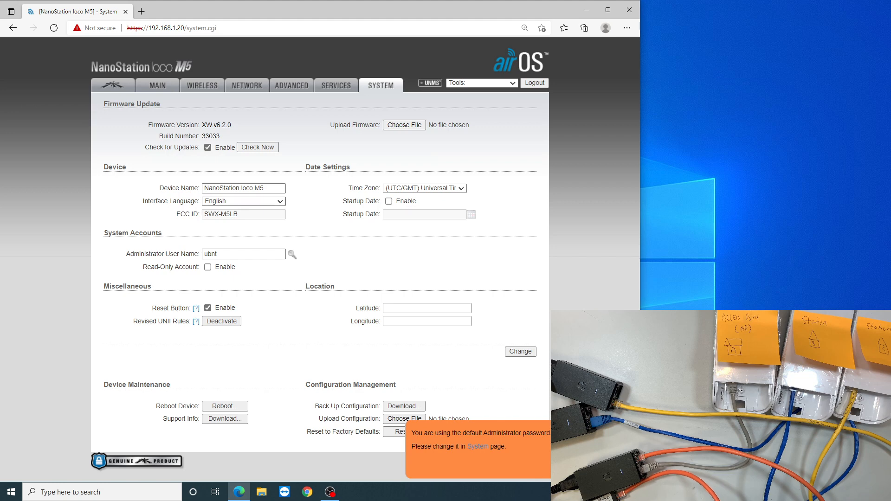
Set the device name to A Building and the time zone to (GMT-10:00) Hawaii.
triple_click(234, 188)
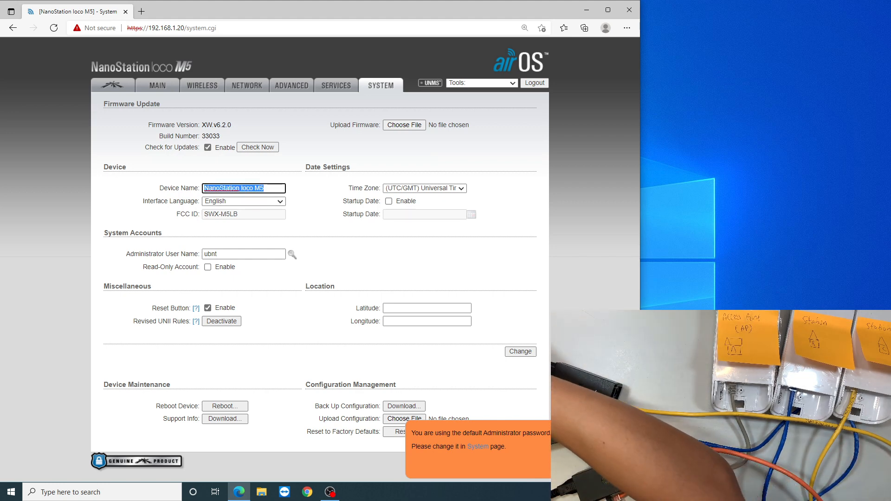
text(A Building)
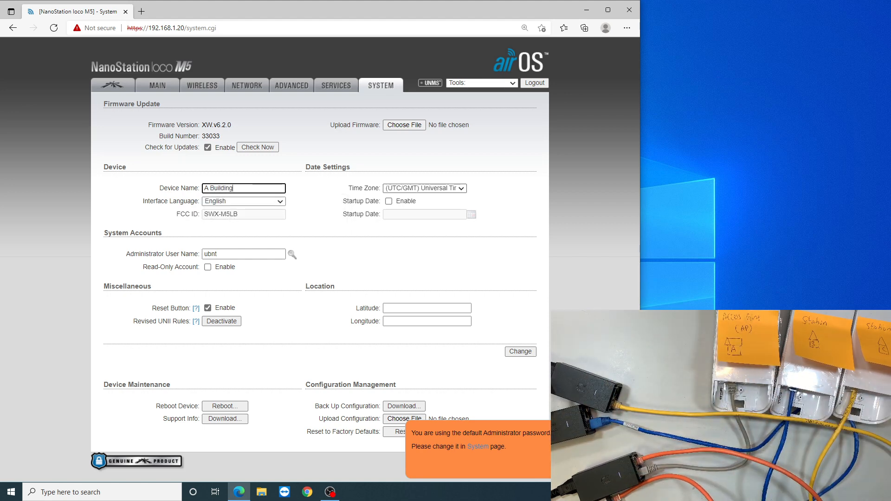
click(425, 188)
click(424, 215)
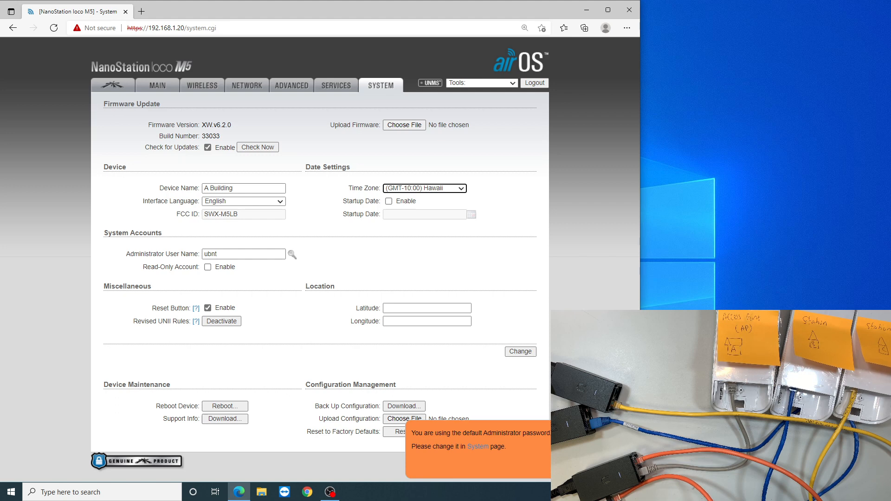
Open the administrator password change, then fill in the current password, the new password and its verification.
drag(125, 254, 212, 254)
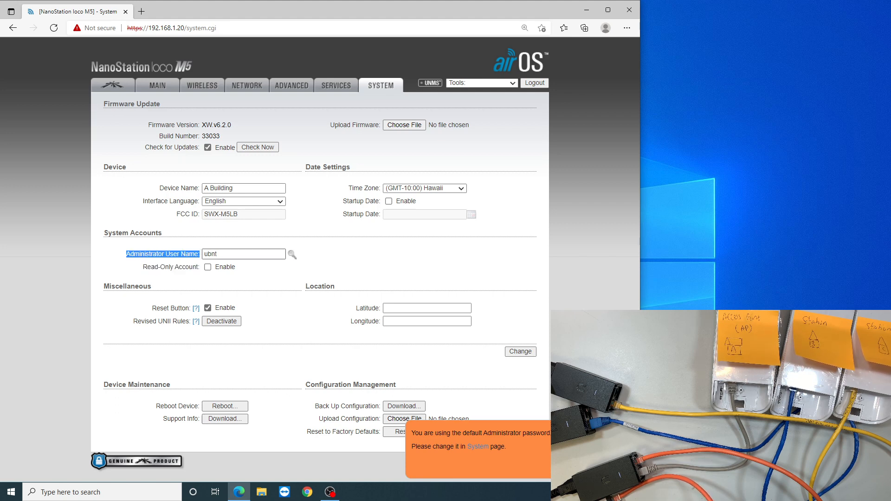
double_click(211, 254)
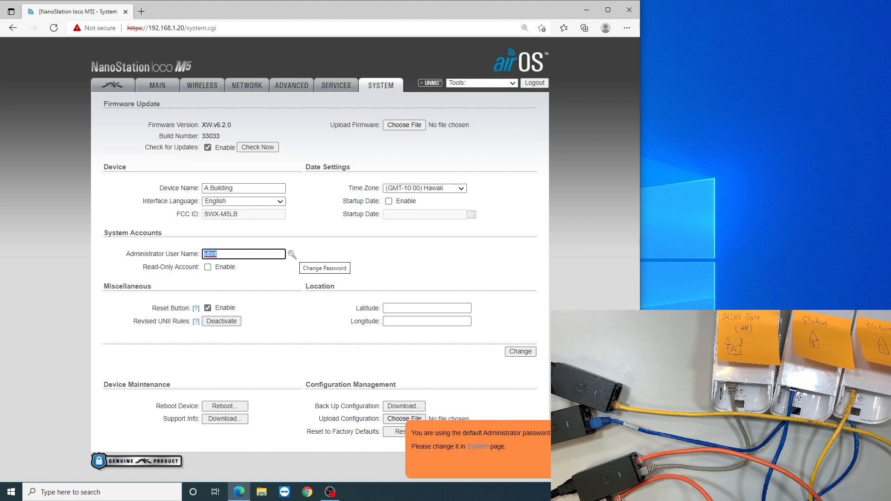
click(292, 255)
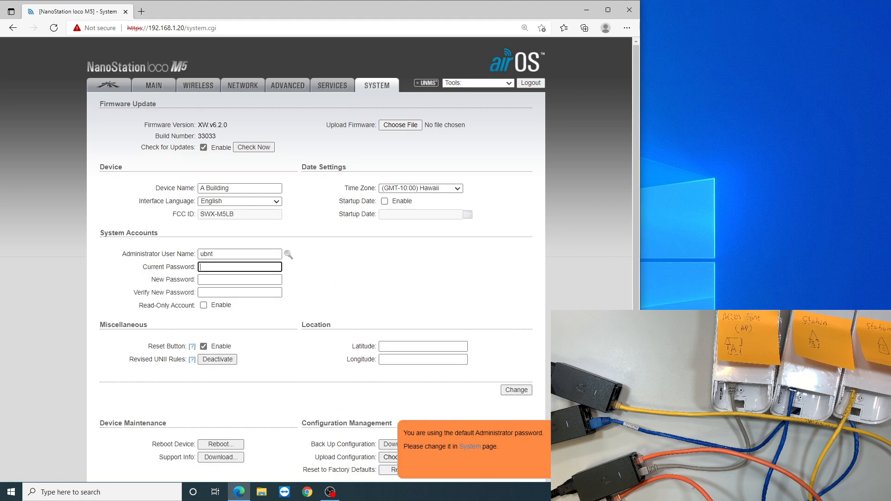
text(ubn)
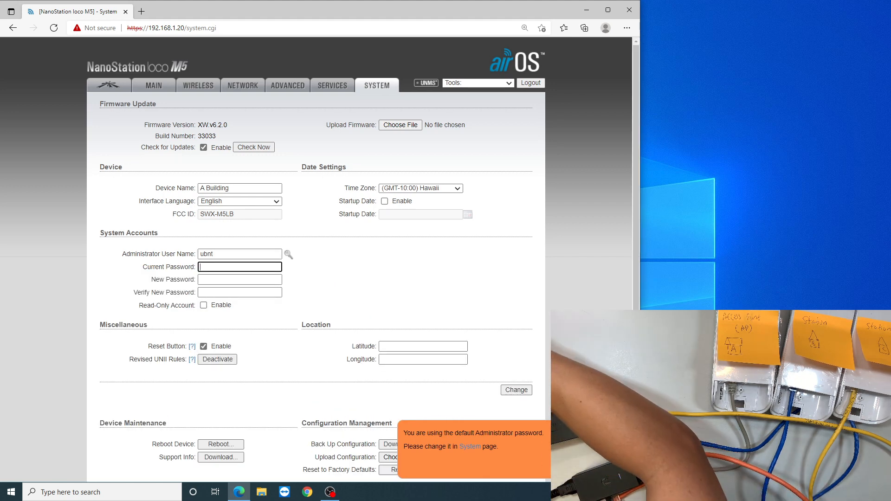
text(t)
key(Tab)
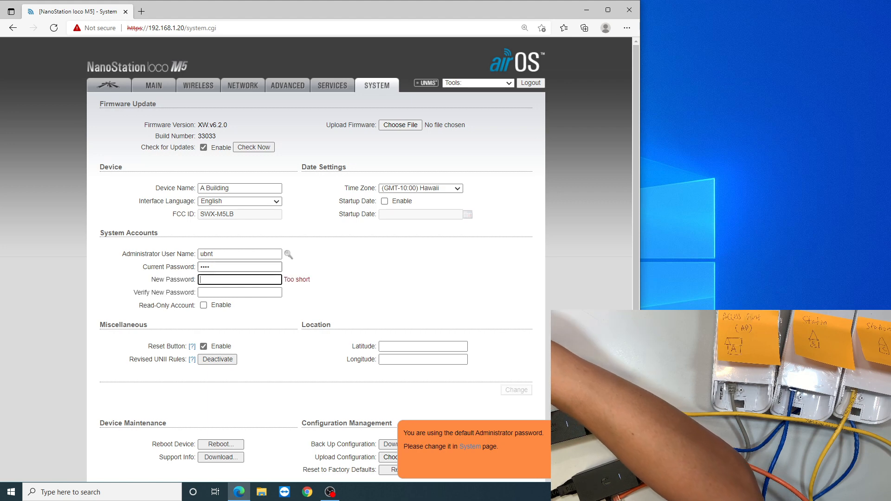
text(••••)
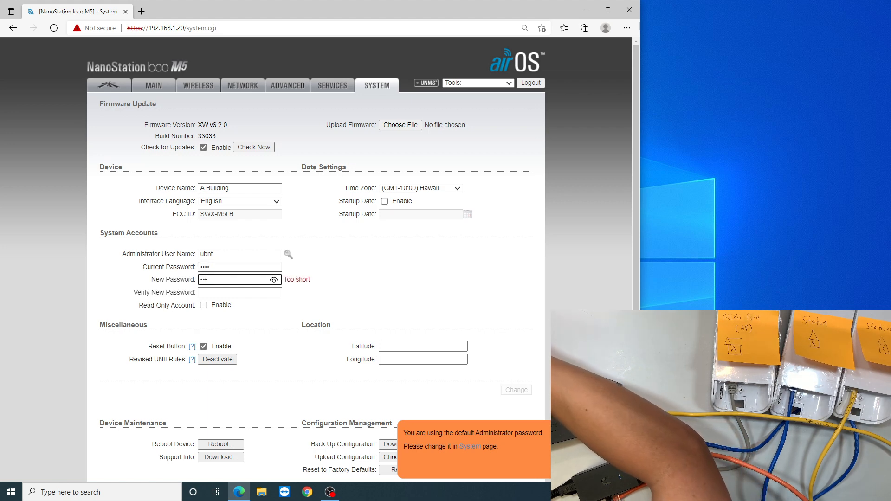
text(•)
key(Tab)
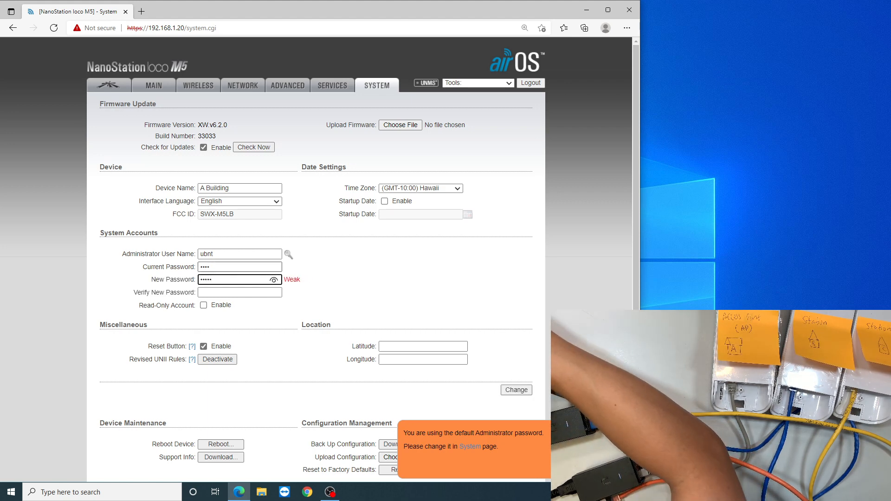
text(•••••)
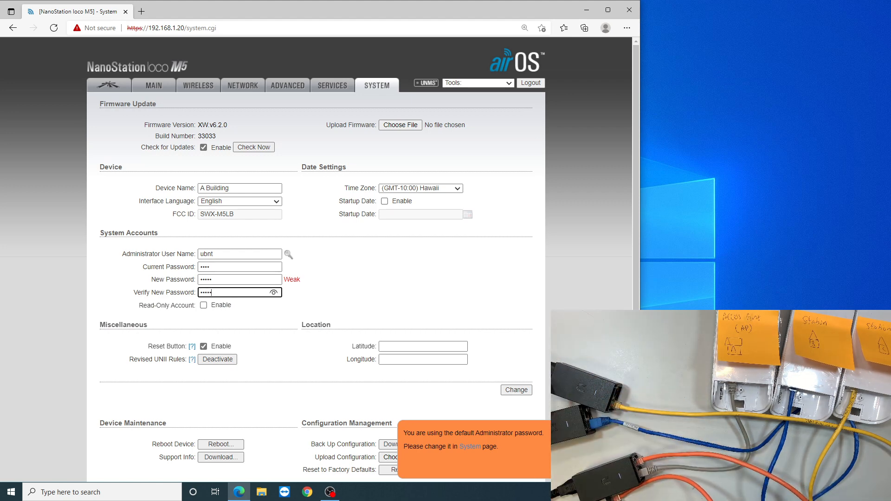
click(274, 292)
Dismiss the default password notice and submit the changes made to the System settings.
click(474, 463)
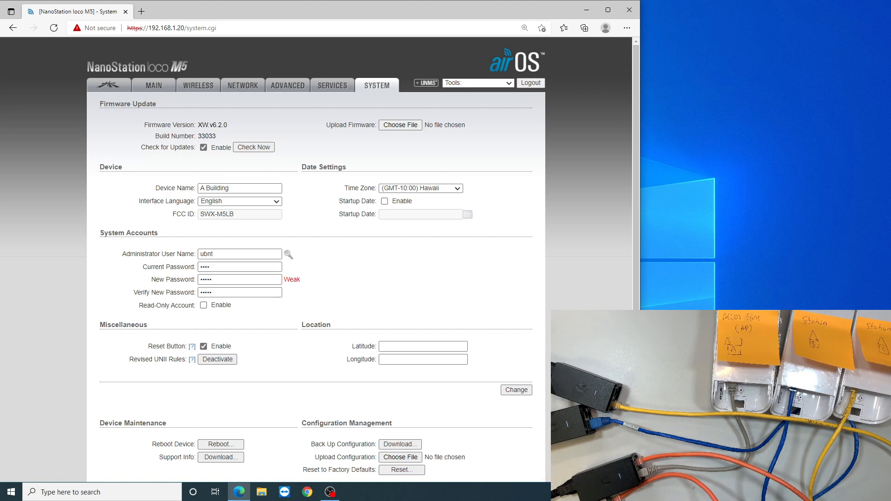
drag(223, 293, 199, 291)
click(352, 297)
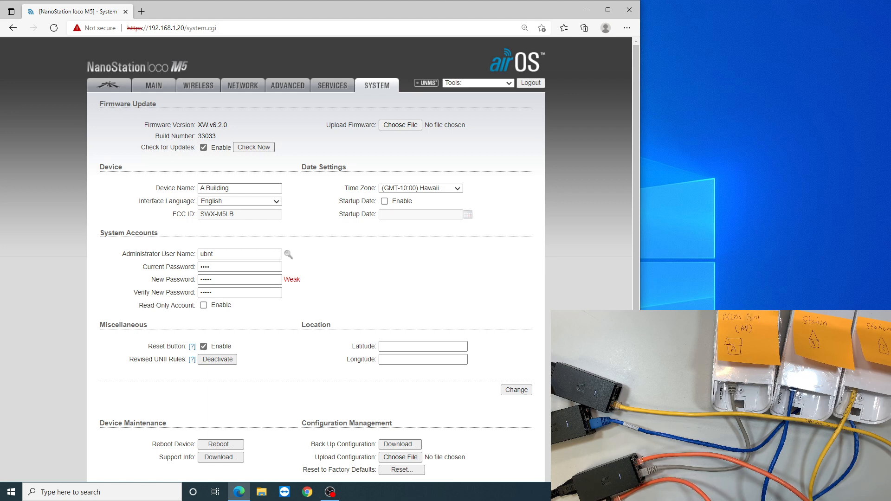
drag(514, 424, 510, 477)
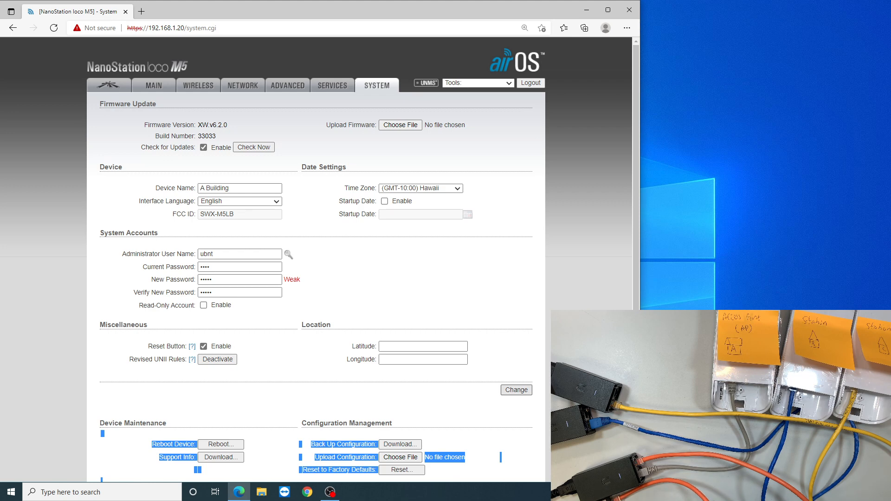
drag(514, 426, 517, 402)
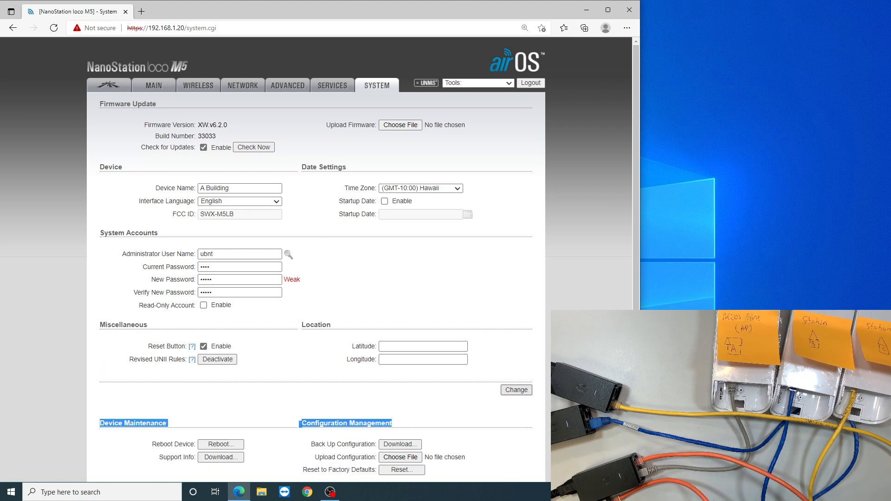
click(516, 390)
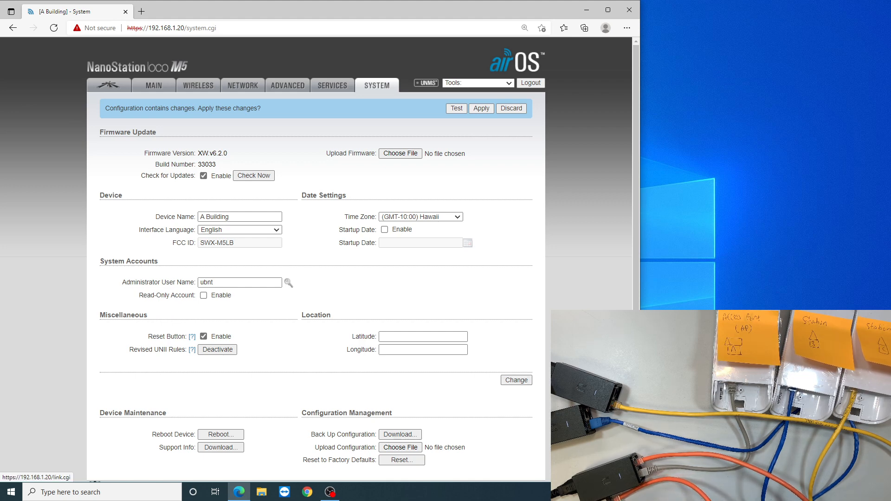
Open the Wireless settings page and set the wireless mode to Access Point.
click(199, 85)
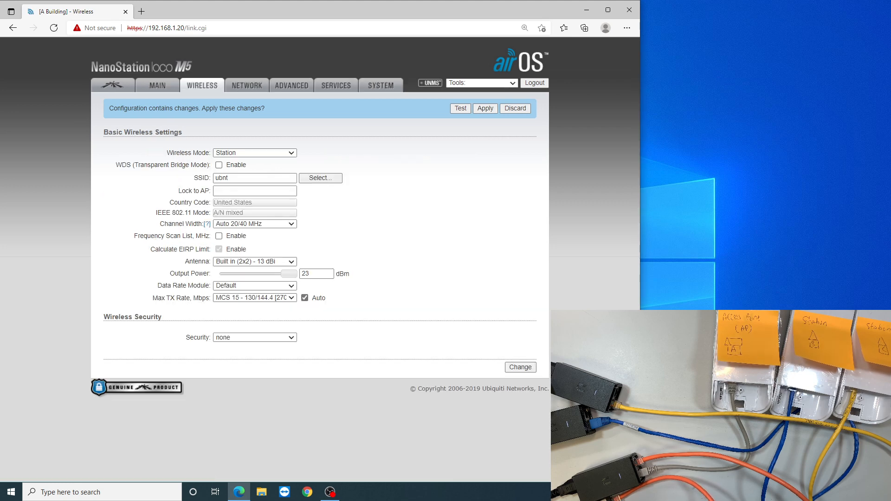
drag(166, 153, 209, 152)
click(254, 152)
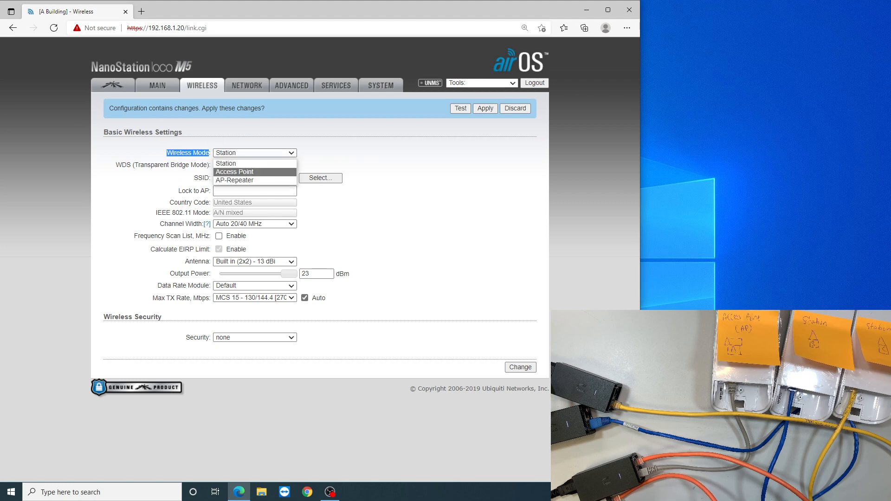
click(234, 171)
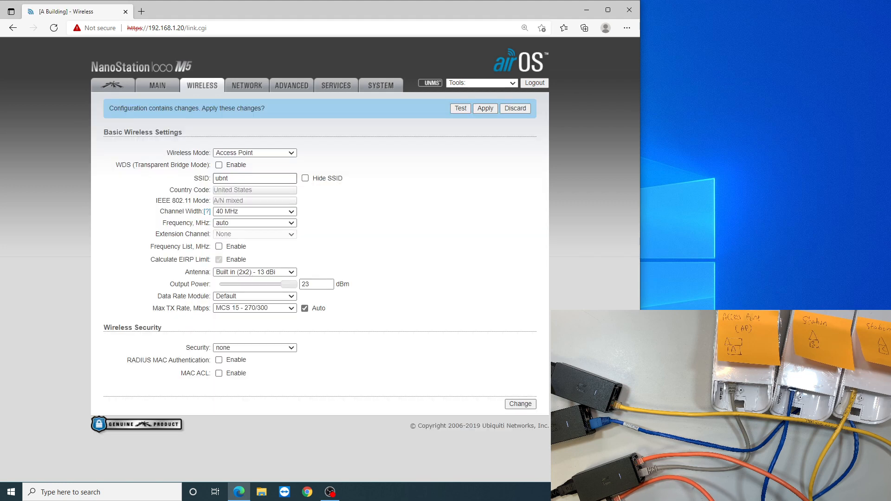
Replace the SSID of the access point with Hello.
double_click(201, 178)
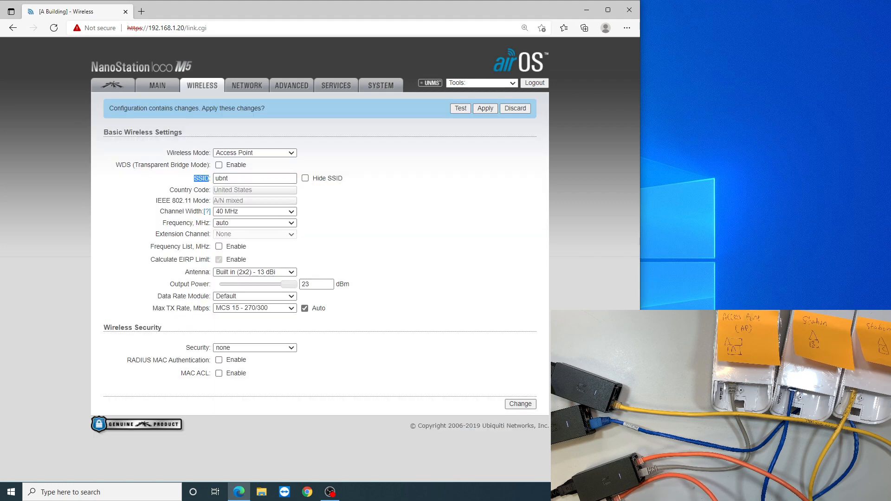
click(228, 178)
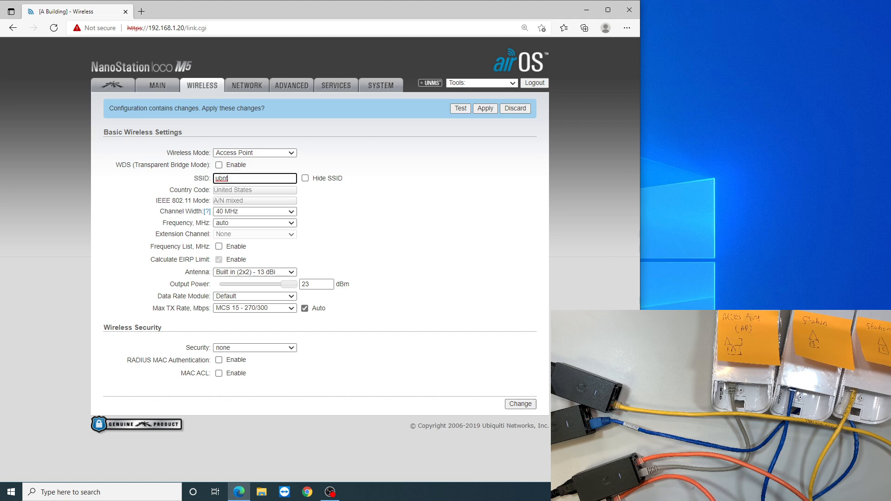
key(ctrl+a)
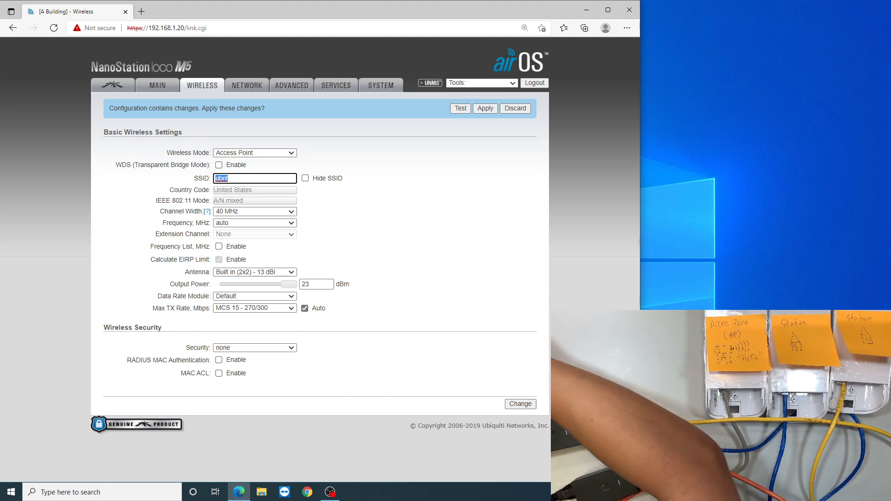
text(Hello)
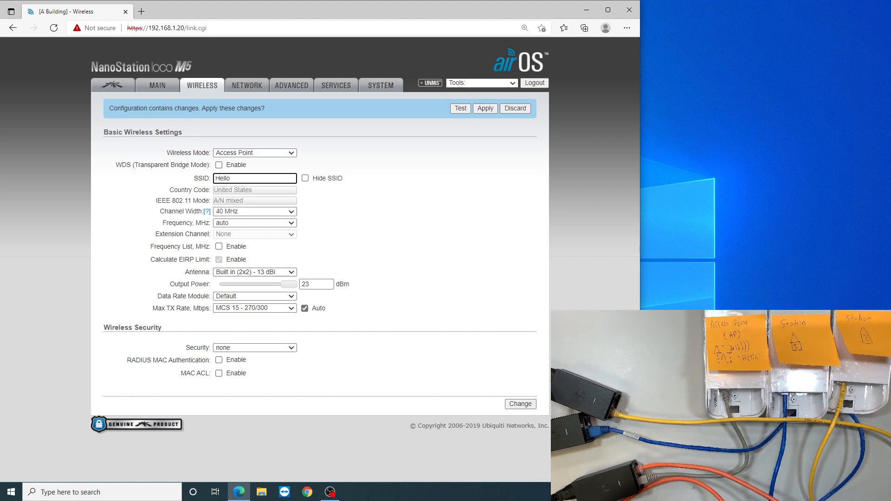
key(ctrl+a)
click(399, 209)
Review the channel width setting and reduce the output power to 13 dBm.
drag(160, 211, 199, 211)
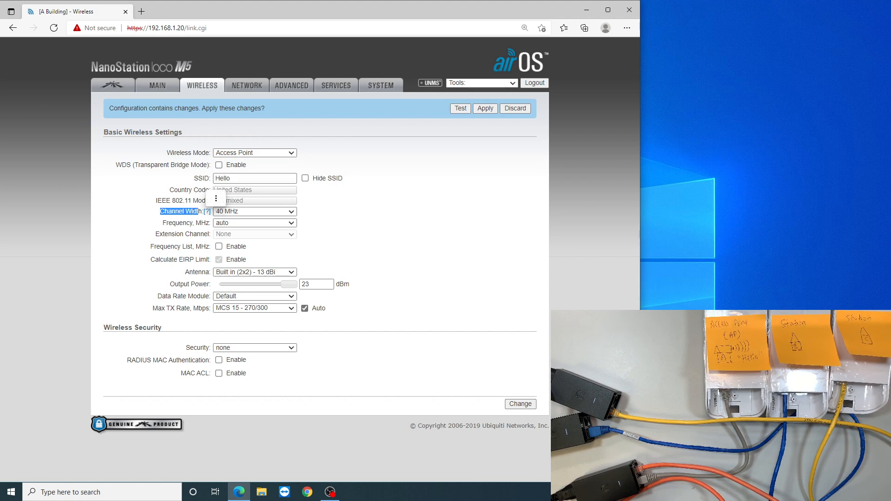
click(343, 215)
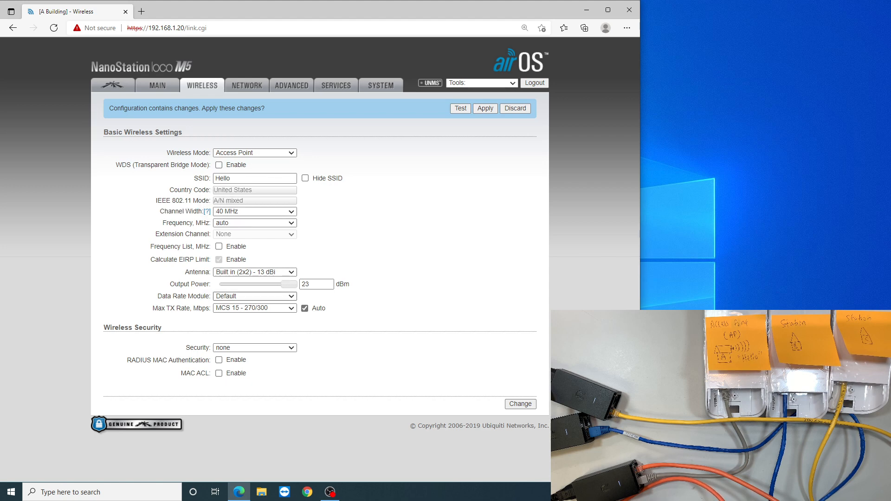
drag(170, 284, 210, 284)
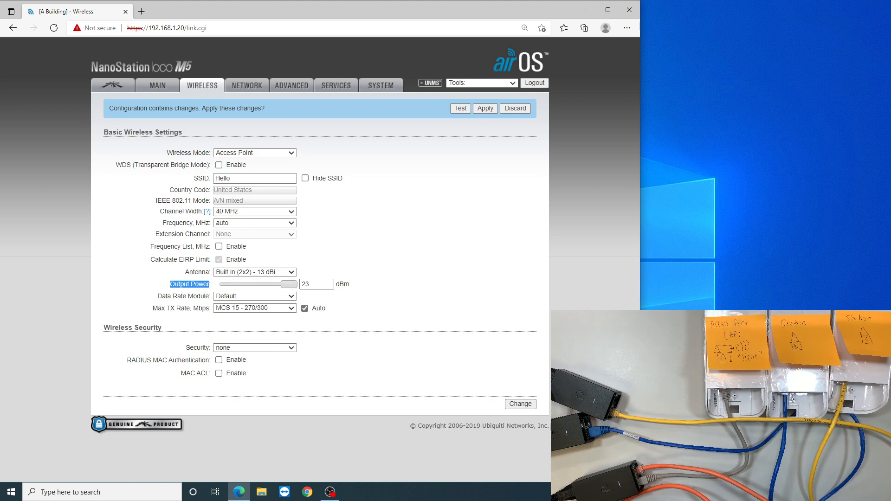
drag(288, 284, 264, 284)
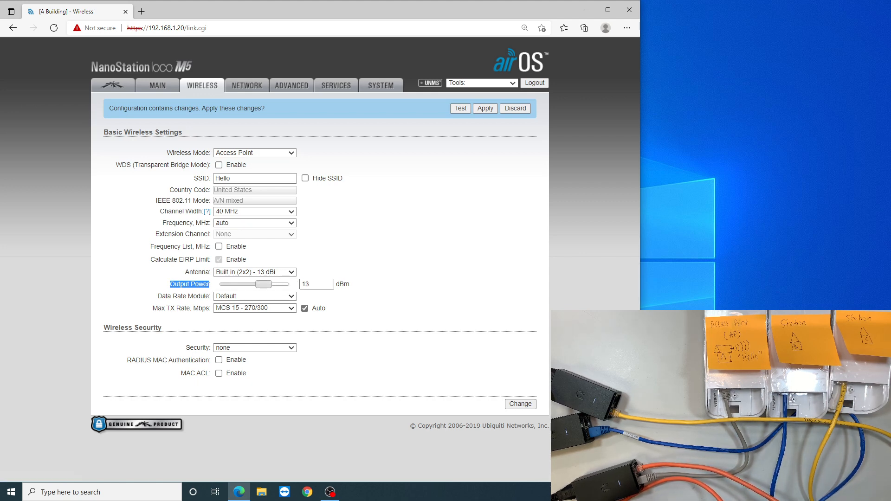
Set the wireless security of the access point to WPA2-AES.
key(Tab)
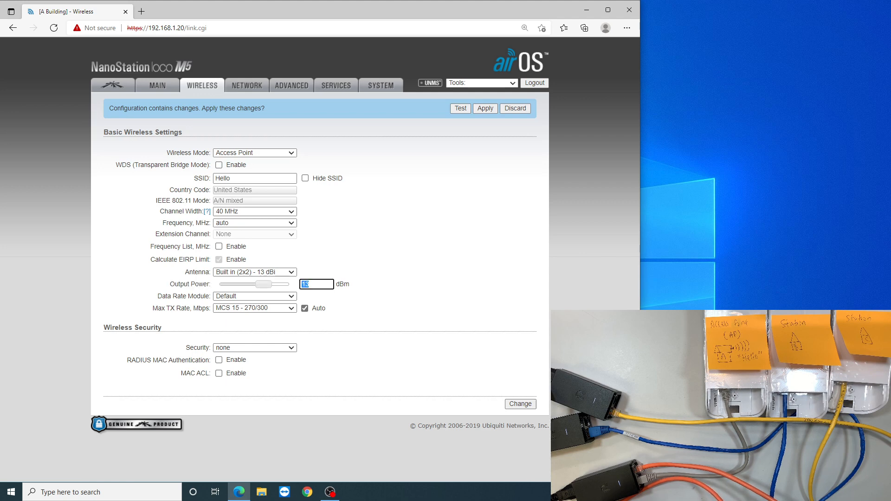
click(399, 284)
drag(103, 327, 186, 328)
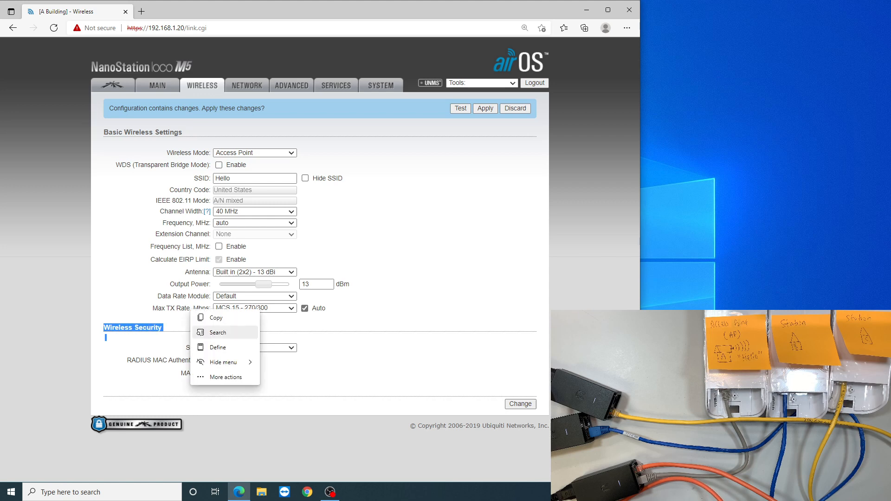
click(332, 349)
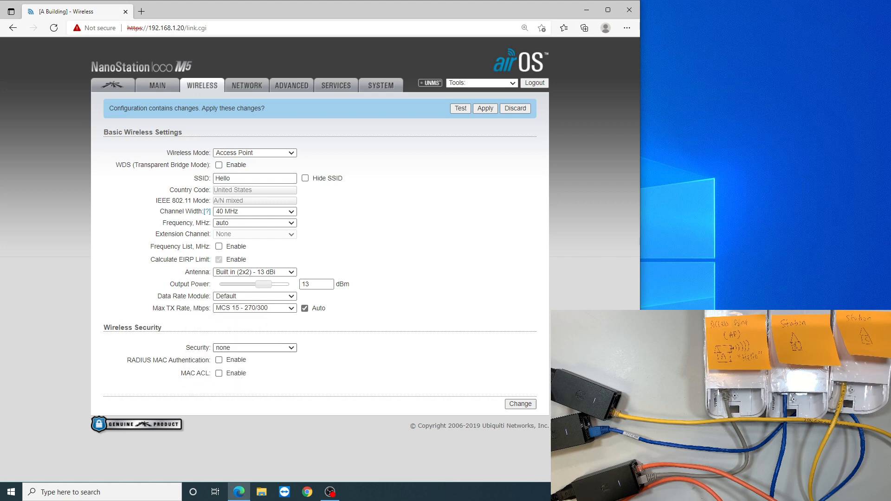
click(255, 348)
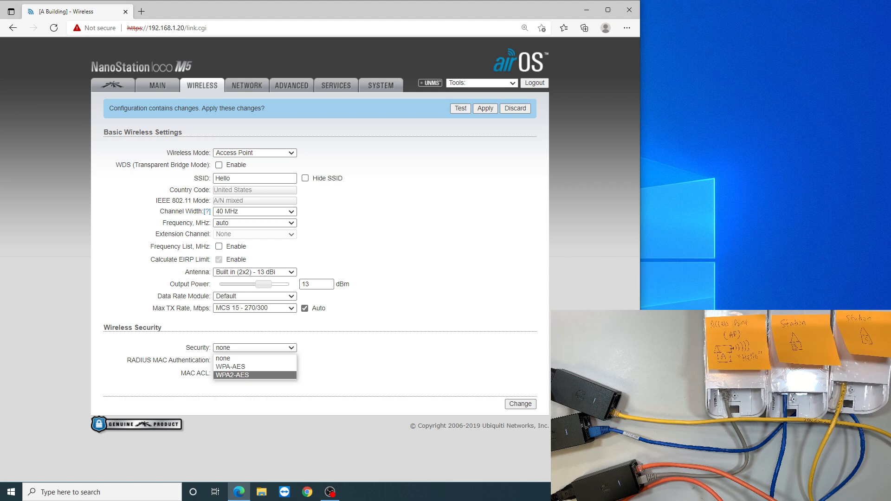
key(Return)
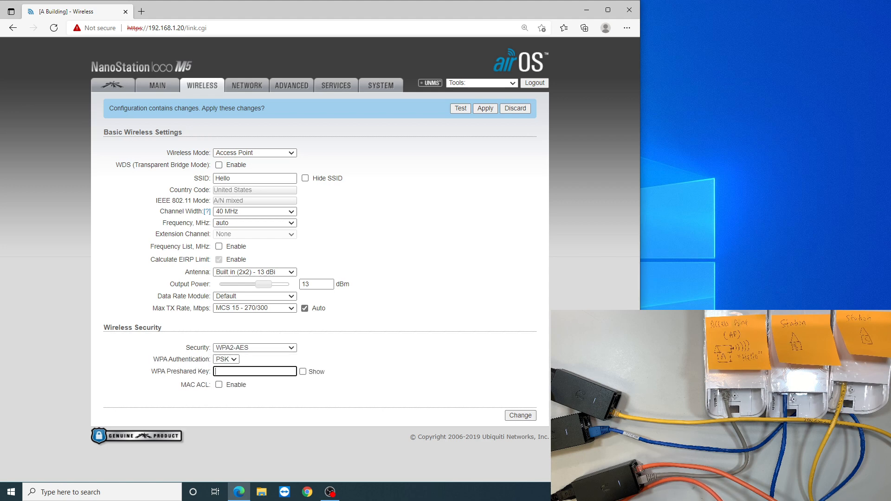
Enter the WPA preshared key, show it for checking, and submit the wireless changes.
drag(161, 372, 206, 371)
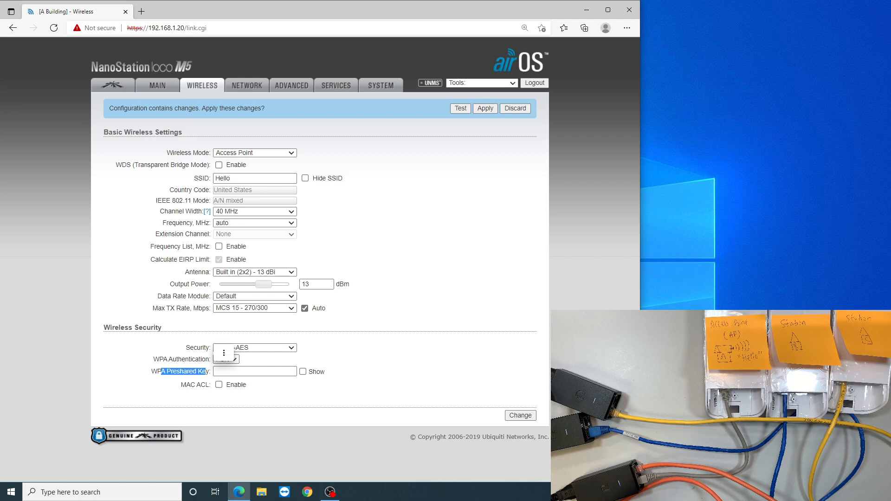
click(243, 372)
text(••)
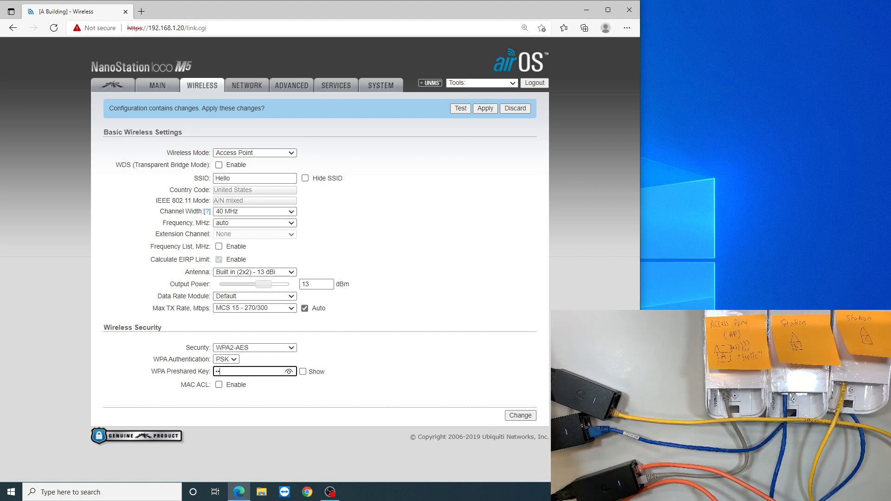
text(••••••)
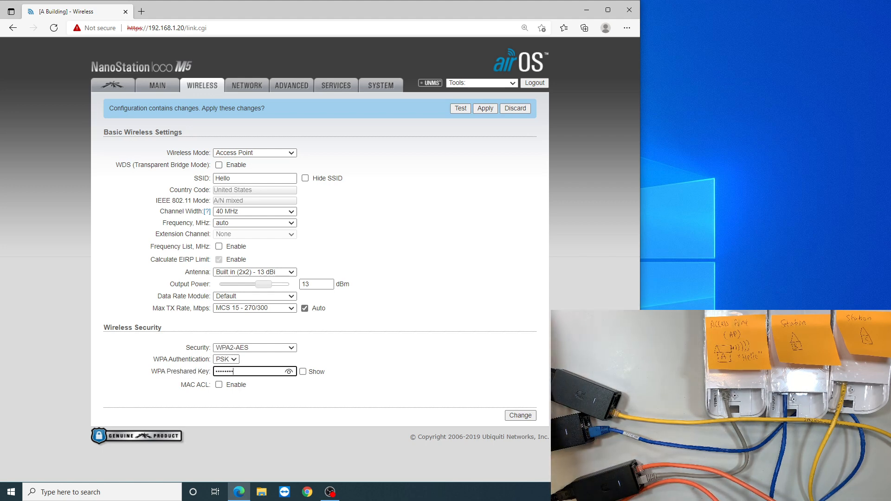
text(9)
click(303, 372)
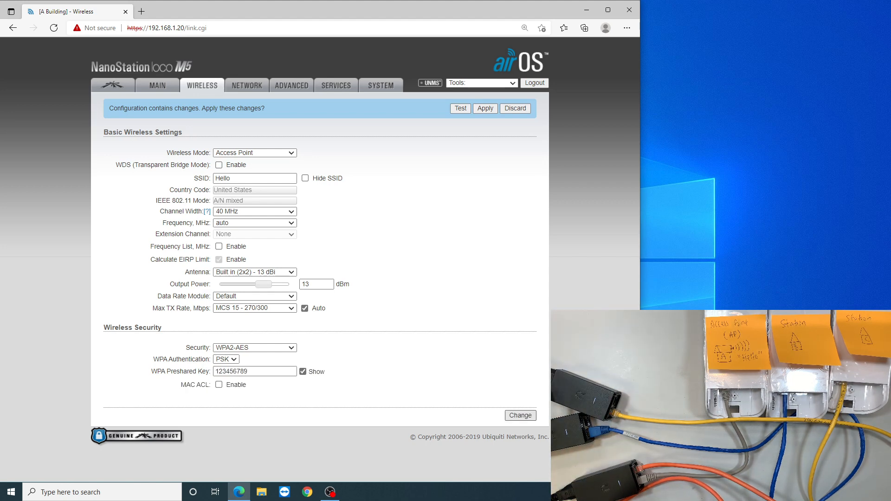
click(520, 416)
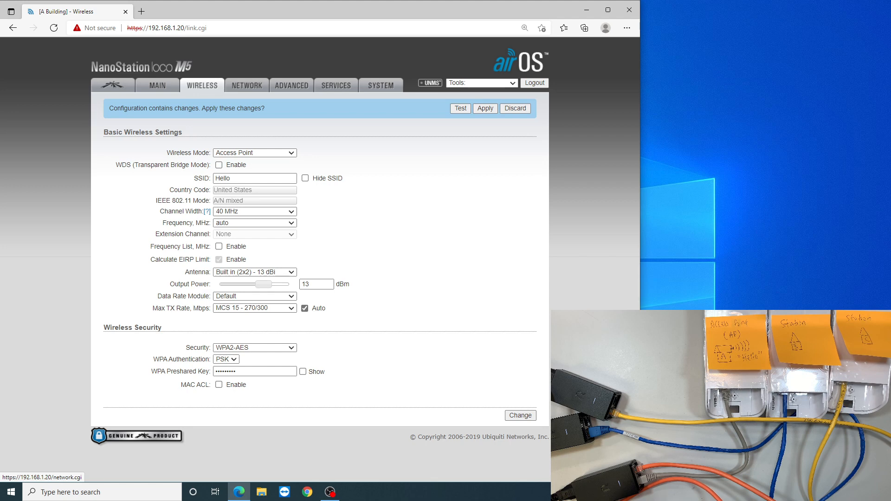
Open the Network settings, switch the management IP address to DHCP, and apply the pending configuration changes.
click(247, 85)
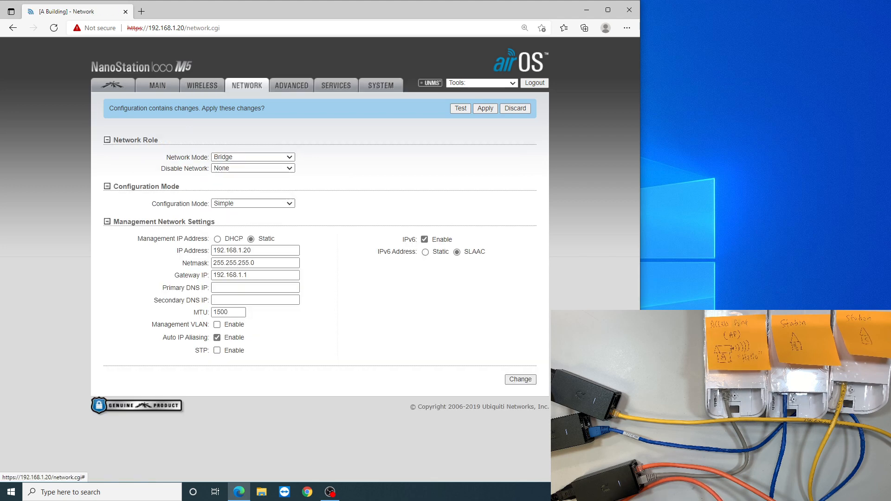
drag(155, 238, 207, 239)
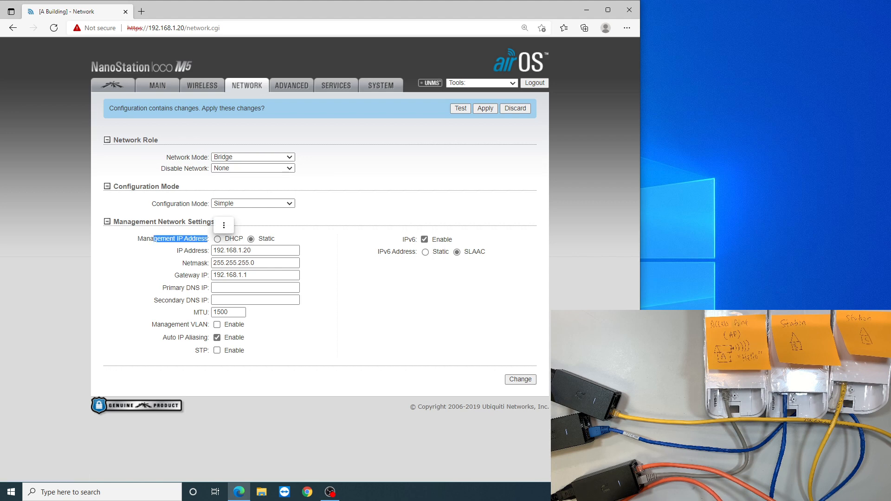
click(217, 239)
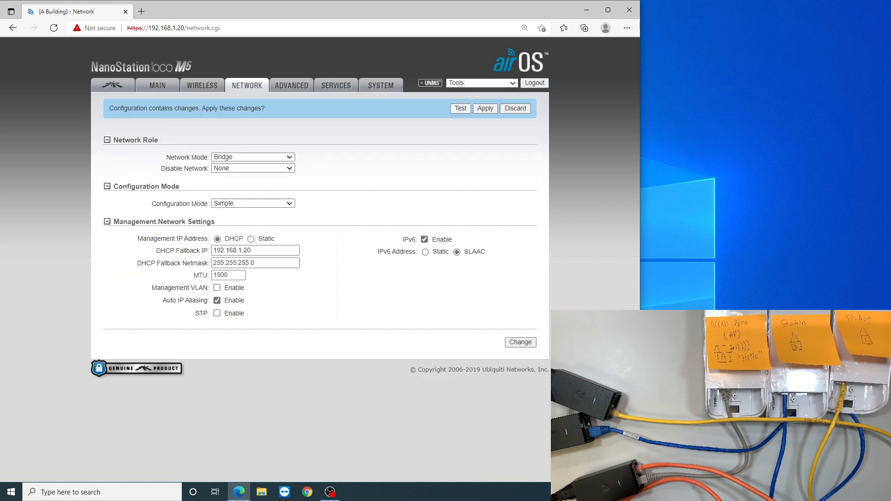
click(484, 109)
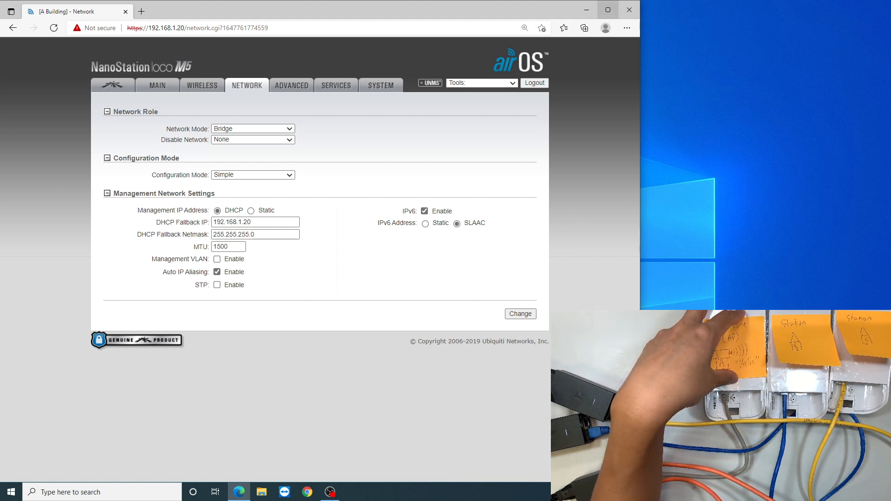
Close and reopen the browser, load 192.168.1.20, and continue past the certificate warning to the login page.
click(630, 10)
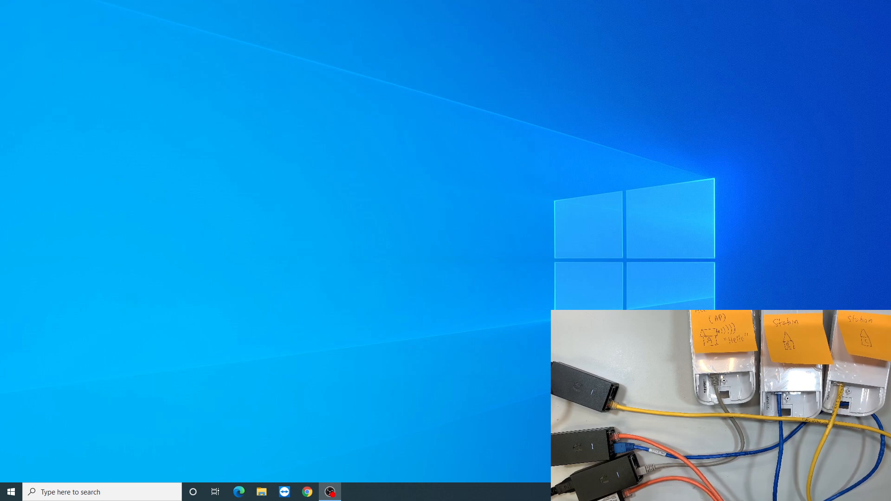
click(238, 491)
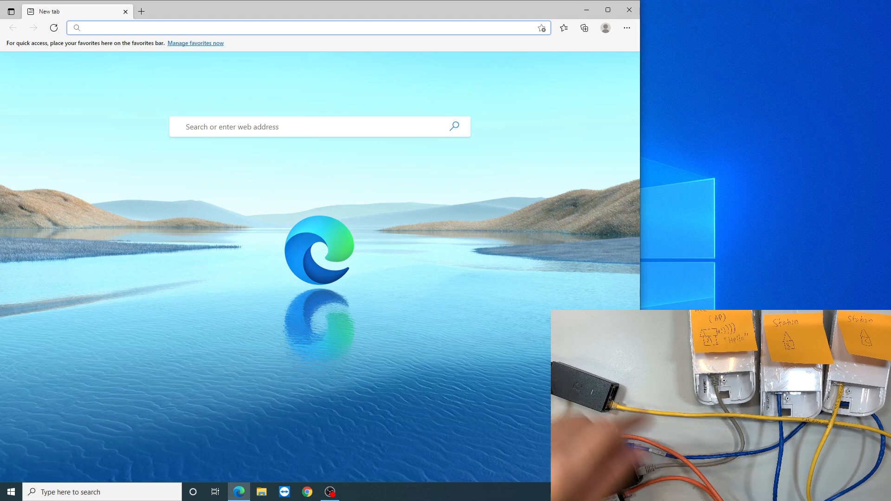
text(192)
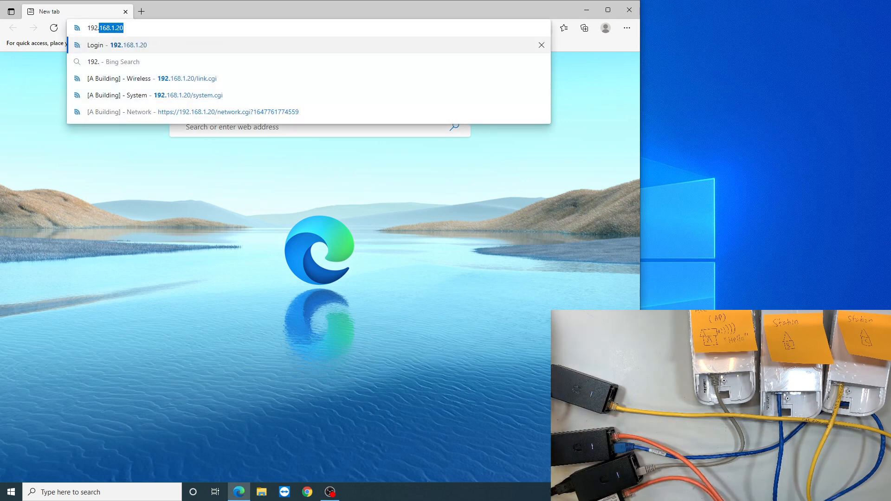
text(.168.1.20)
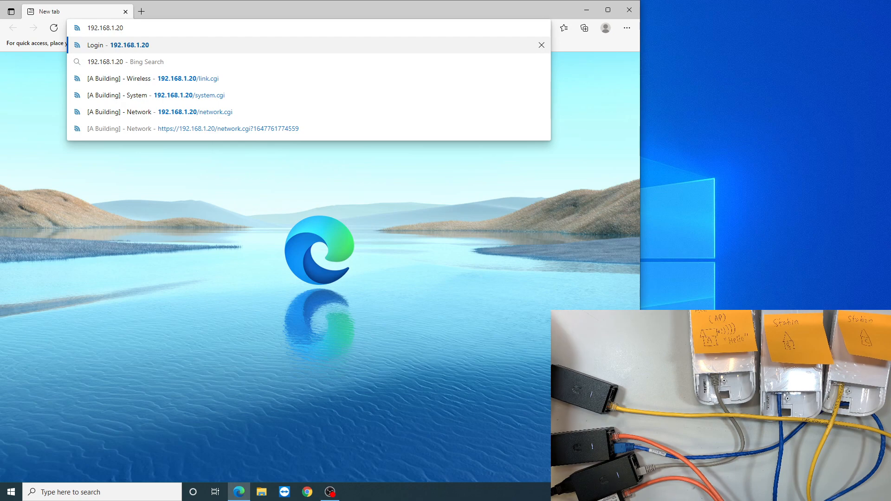
key(Return)
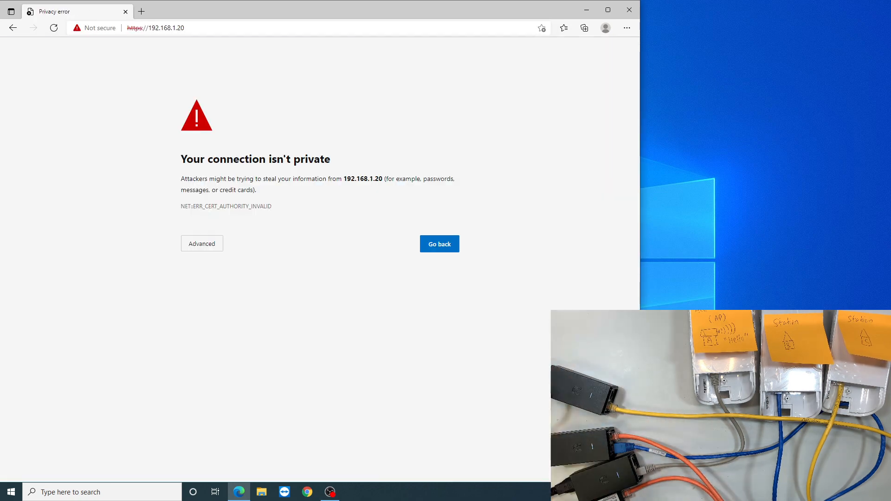
click(202, 243)
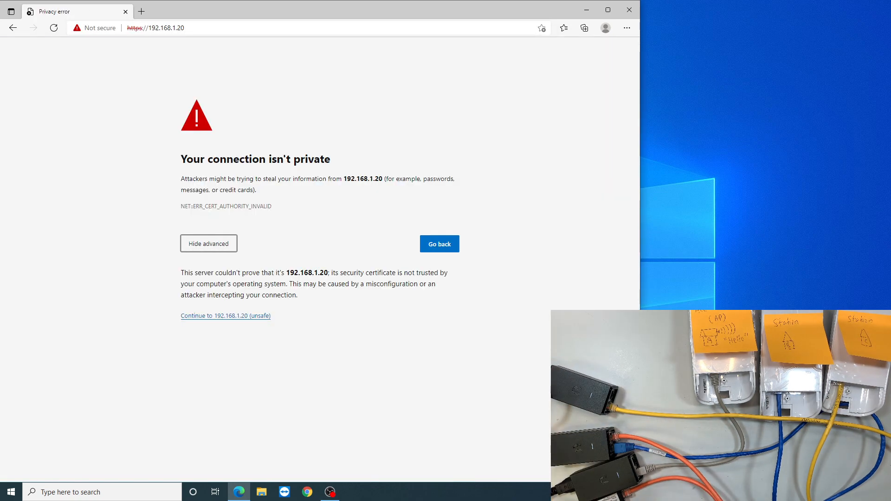
click(226, 316)
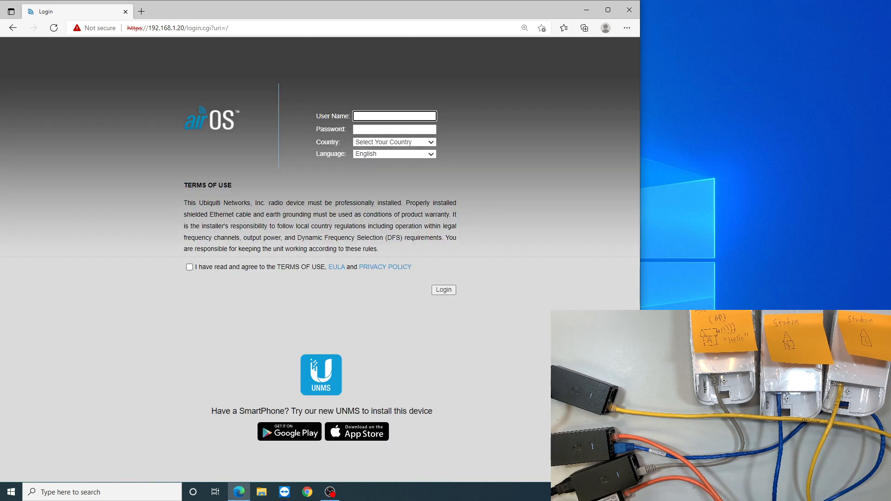
Accept the terms of use and log in with the device's user name and password, choosing United States as the country.
click(189, 266)
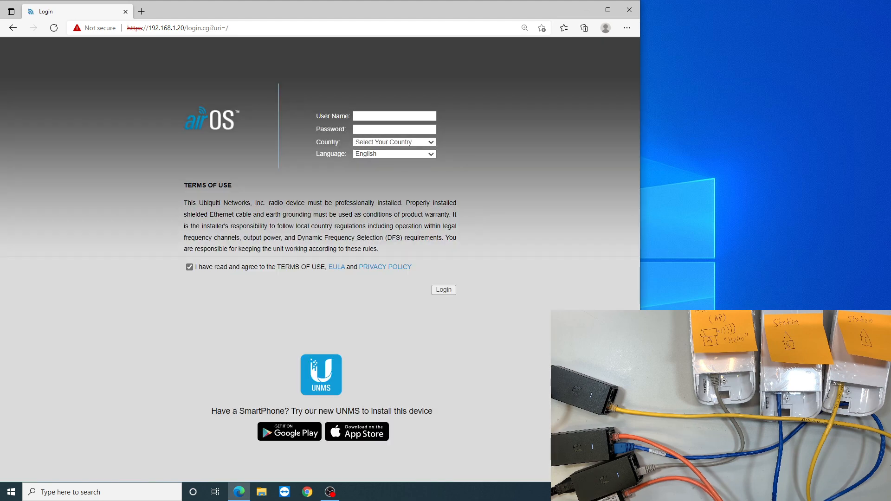
click(395, 116)
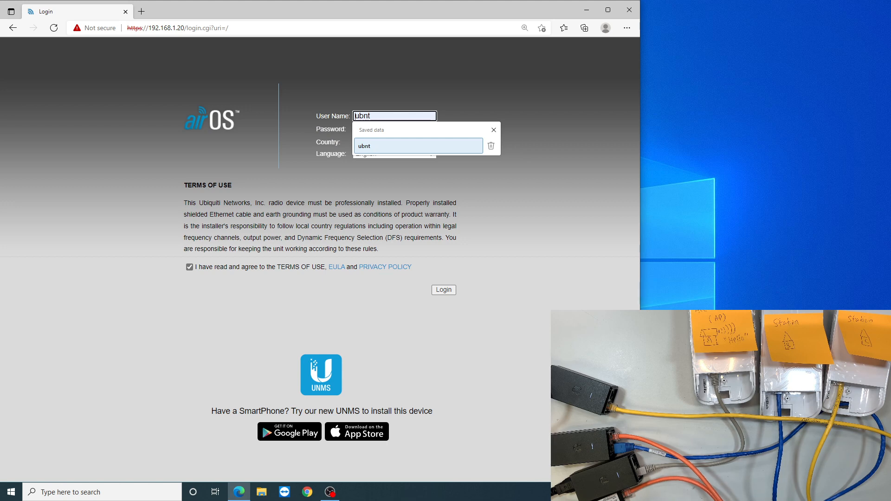
key(Return)
key(Tab)
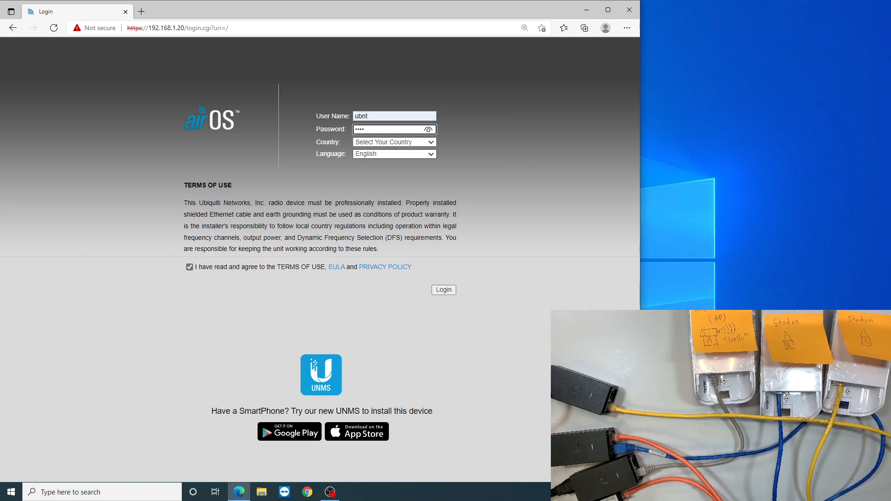
click(395, 142)
click(394, 194)
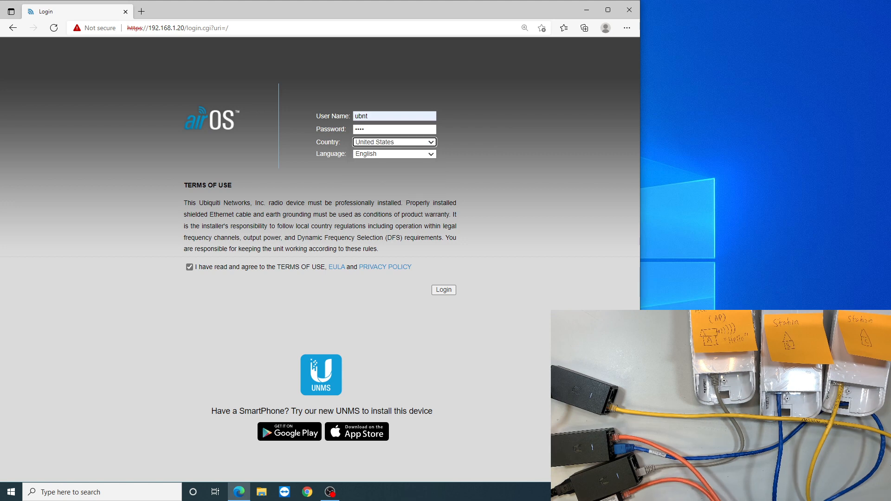
key(Return)
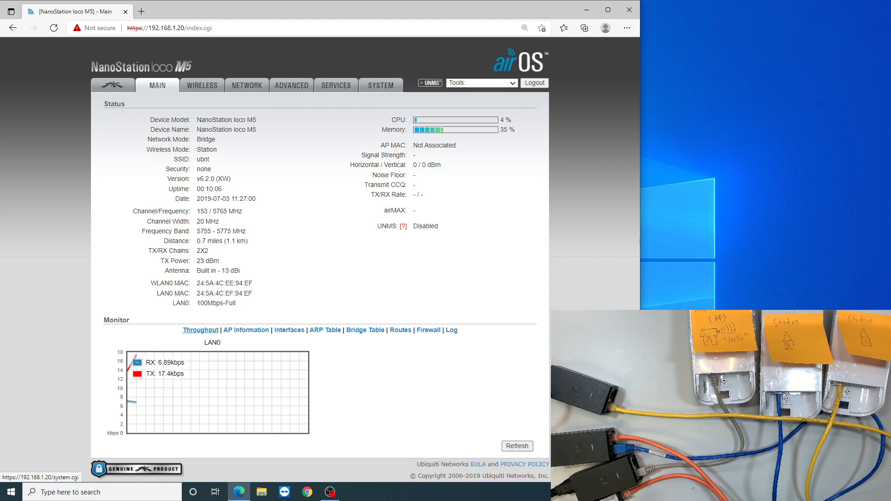
Open the System settings, rename the device B Building, and set the time zone to (GMT-10:00) Hawaii.
click(381, 86)
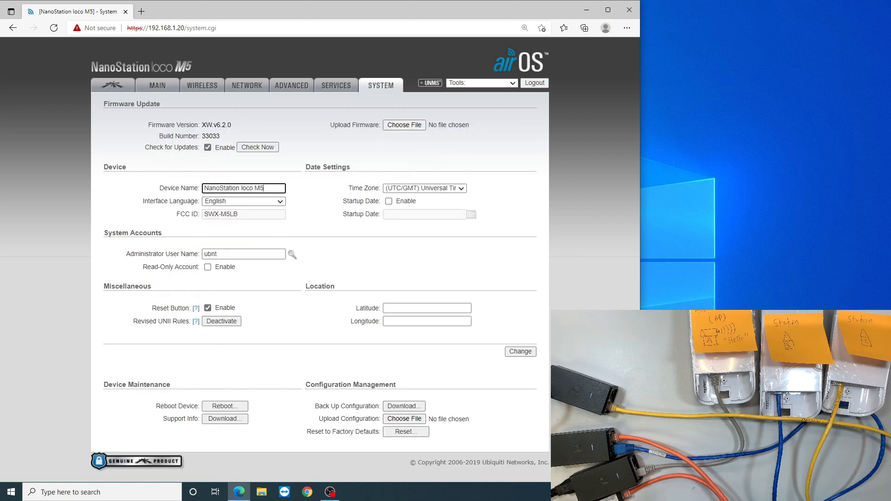
triple_click(234, 188)
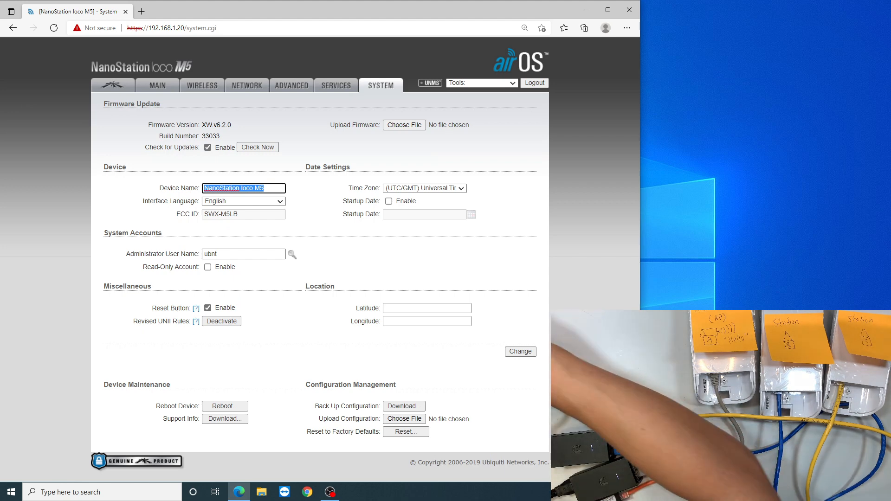
text(B Buildi)
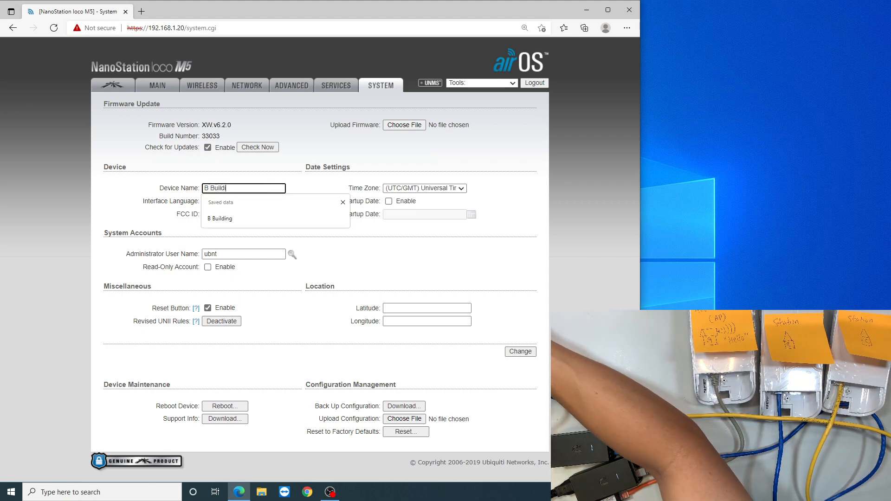
text(ng)
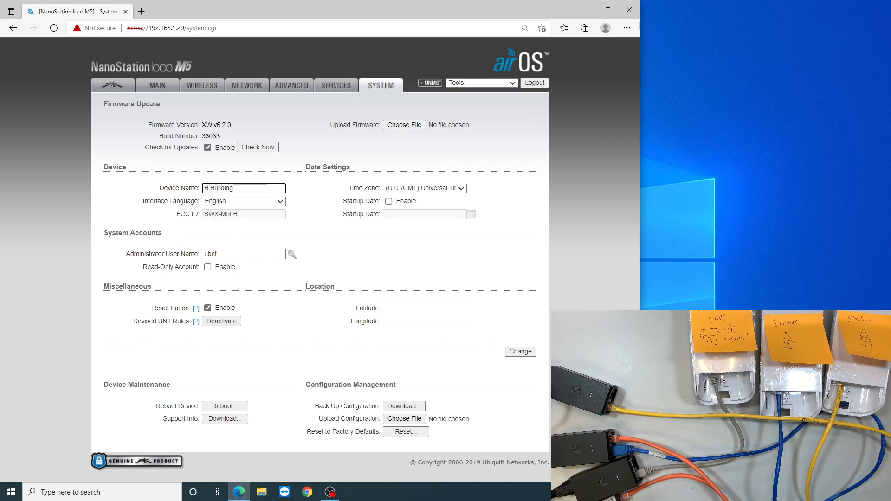
click(424, 188)
click(425, 215)
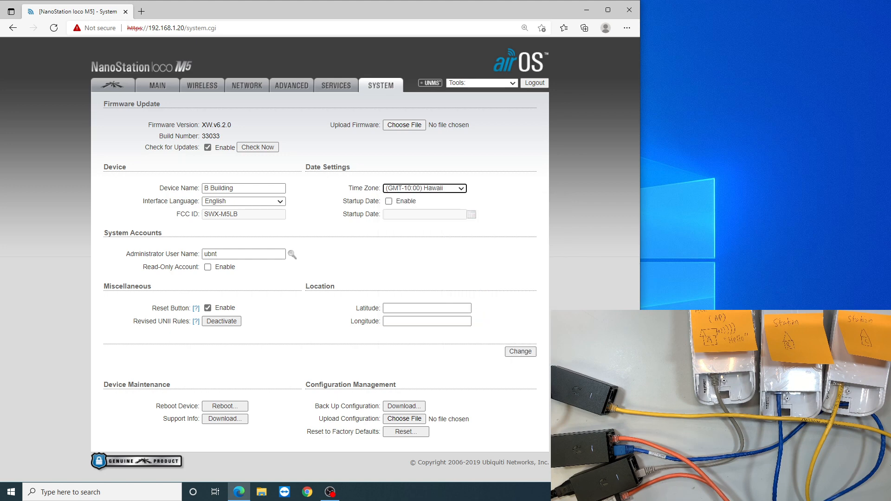
Open the administrator password fields and enter the current password, the new password and its verification.
click(292, 254)
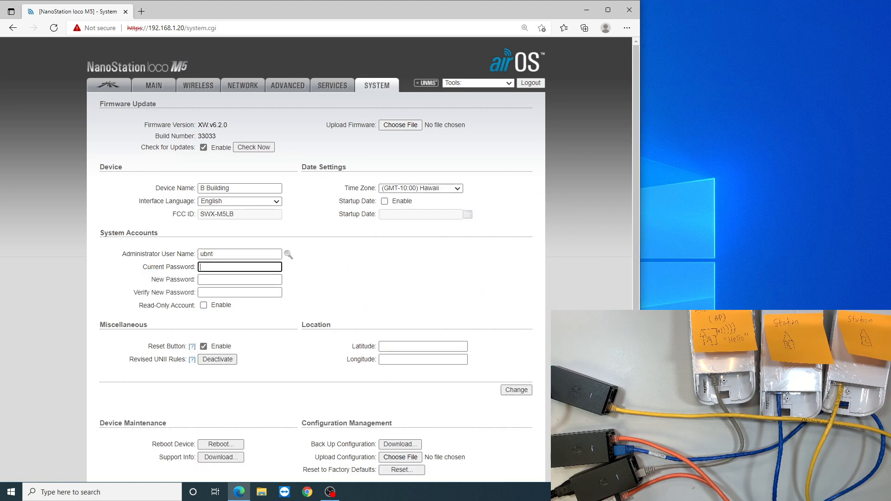
text(ubn)
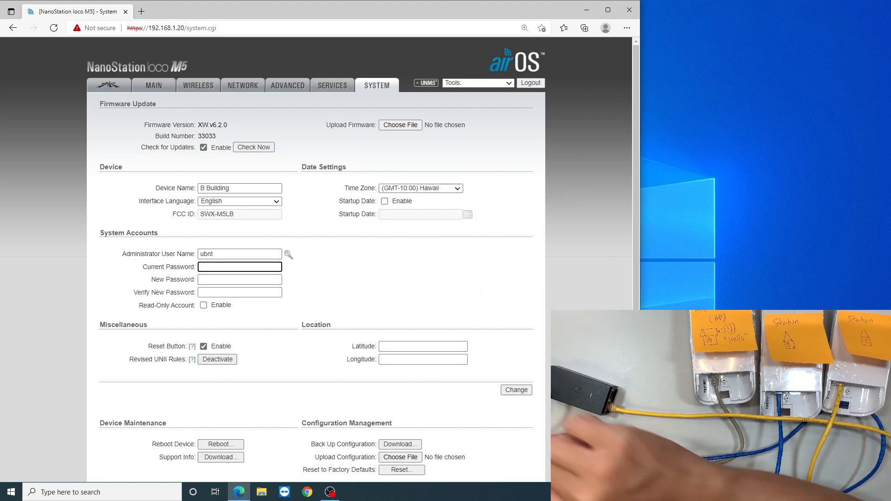
text(t)
key(Tab)
text(•••••)
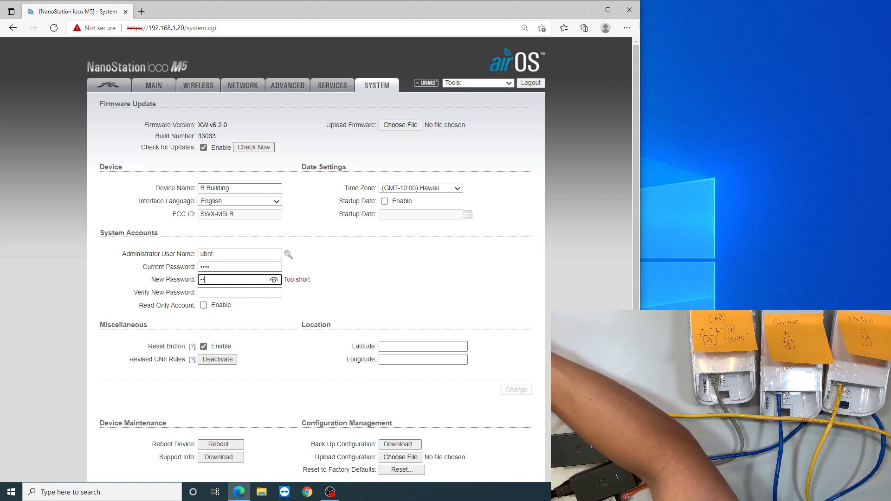
key(Tab)
text(•••••)
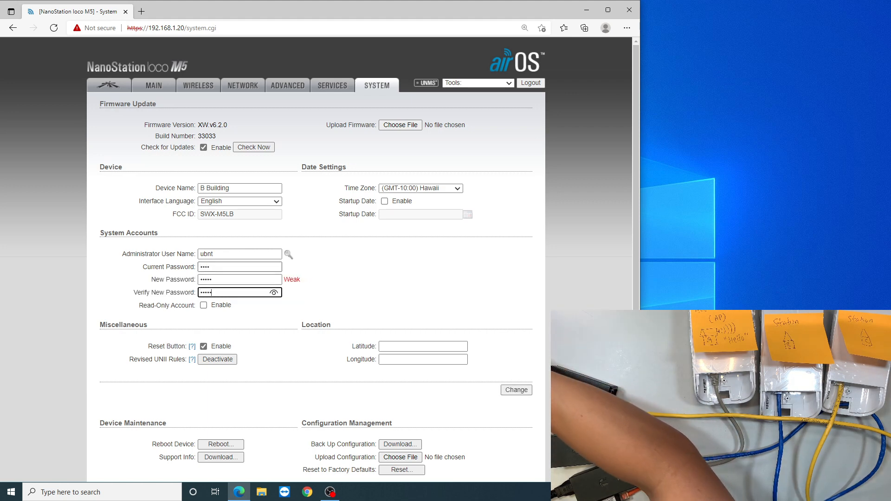
Reveal the verification password and save the System changes, and keep Station as the wireless mode in the Wireless settings.
click(274, 292)
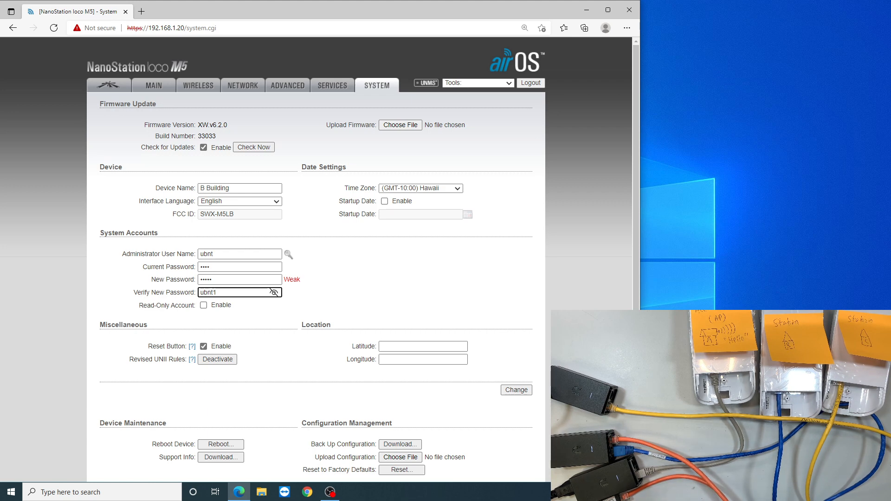
click(516, 390)
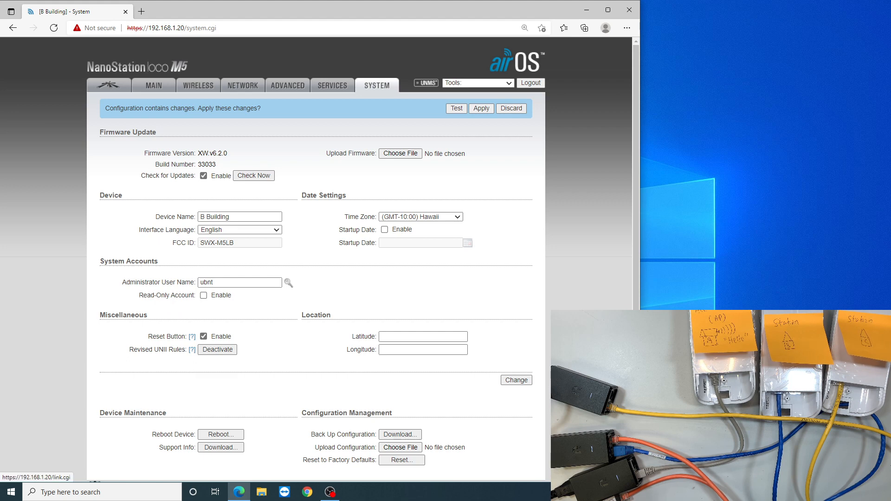
click(198, 86)
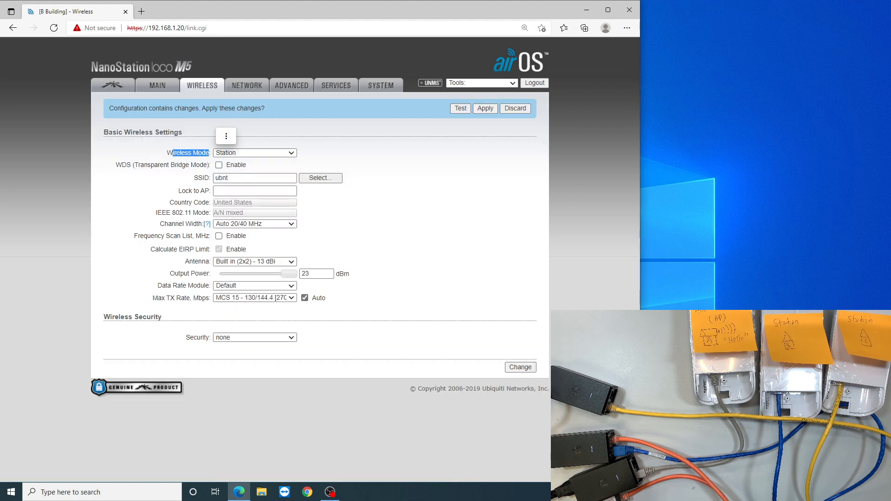
click(255, 152)
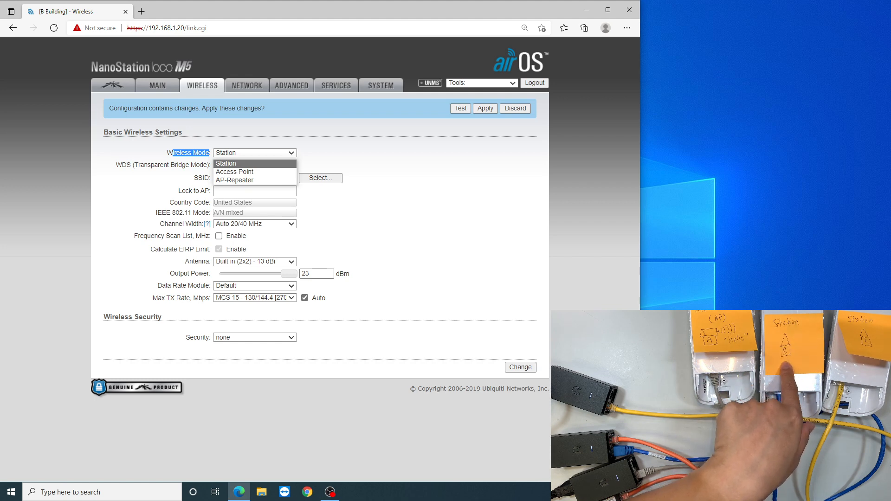
click(380, 186)
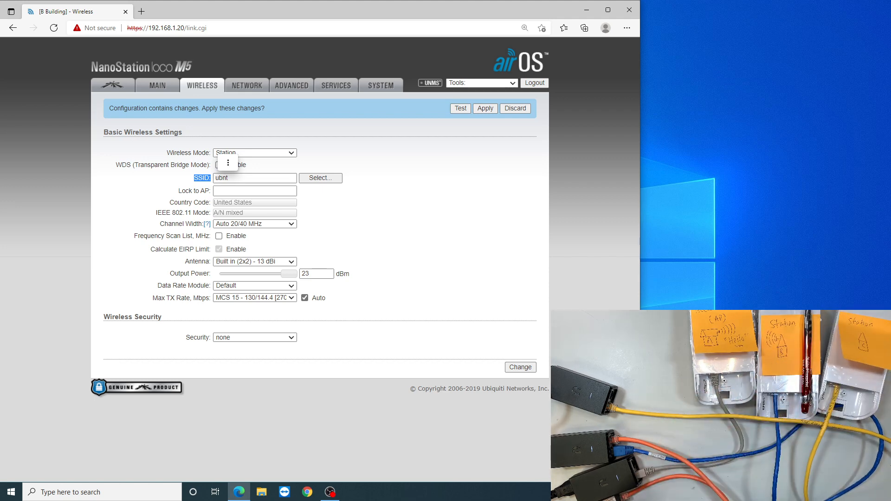
Open the site survey for the SSID and look through the scanned networks for Hello.
click(320, 178)
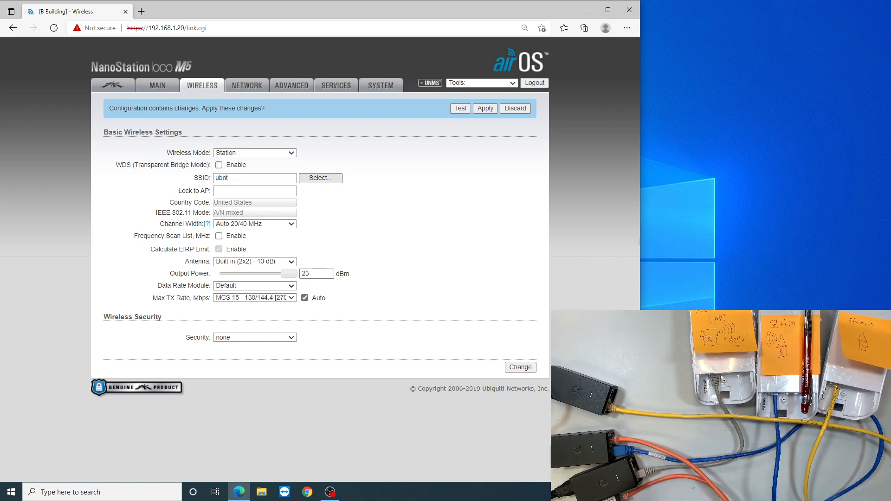
drag(356, 166, 156, 79)
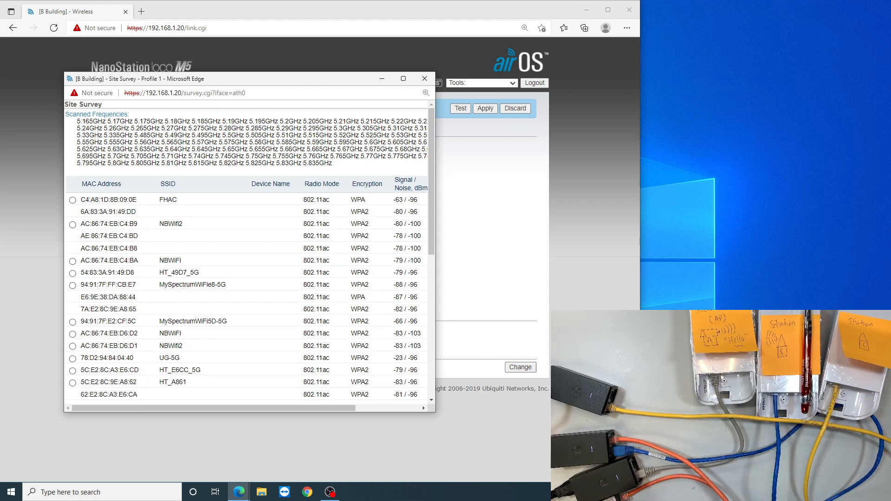
scroll(249, 253, down, 3)
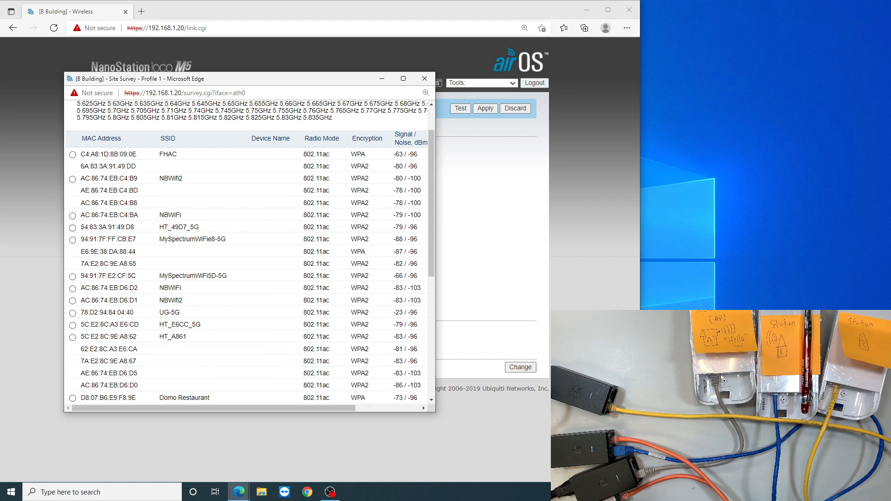
scroll(249, 253, down, 6)
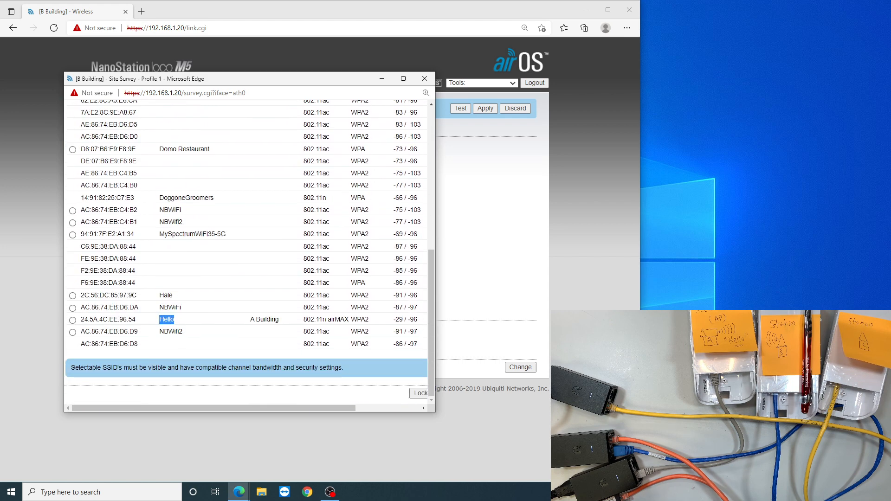
scroll(250, 253, up, 8)
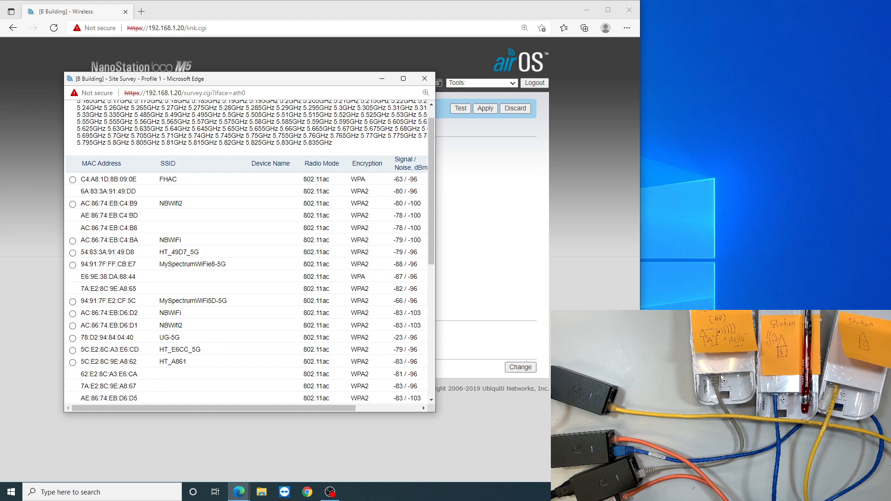
scroll(249, 253, down, 8)
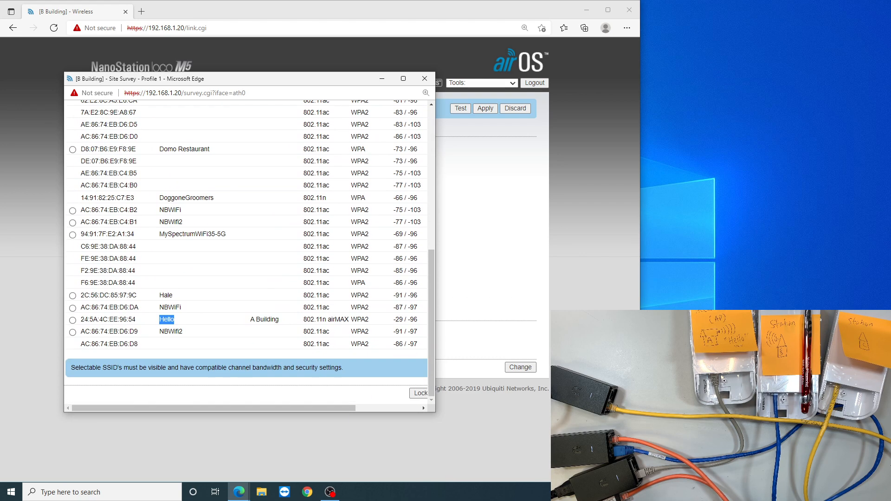
scroll(249, 253, up, 8)
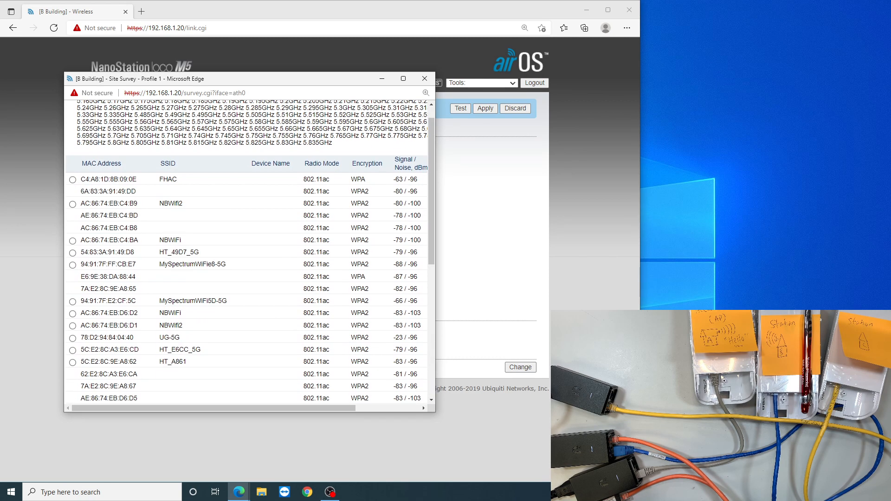
scroll(249, 253, down, 8)
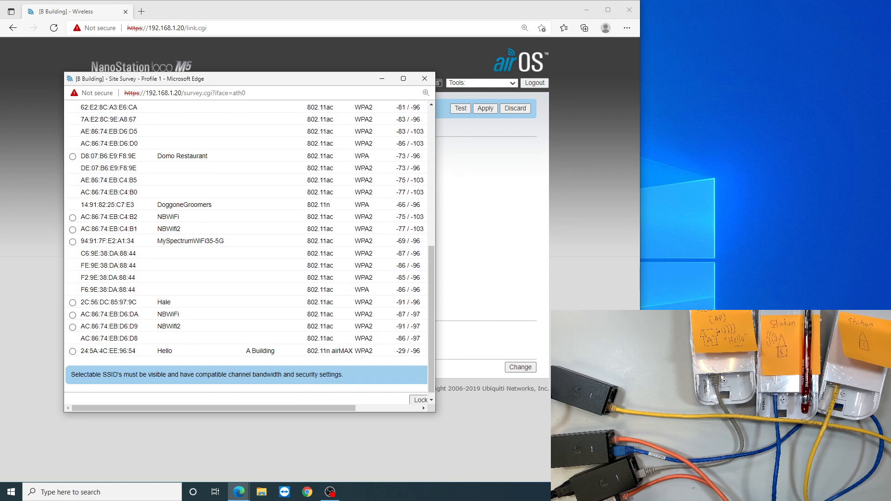
Select the Hello network broadcast by A Building in the site survey as the station's SSID.
drag(246, 344, 275, 344)
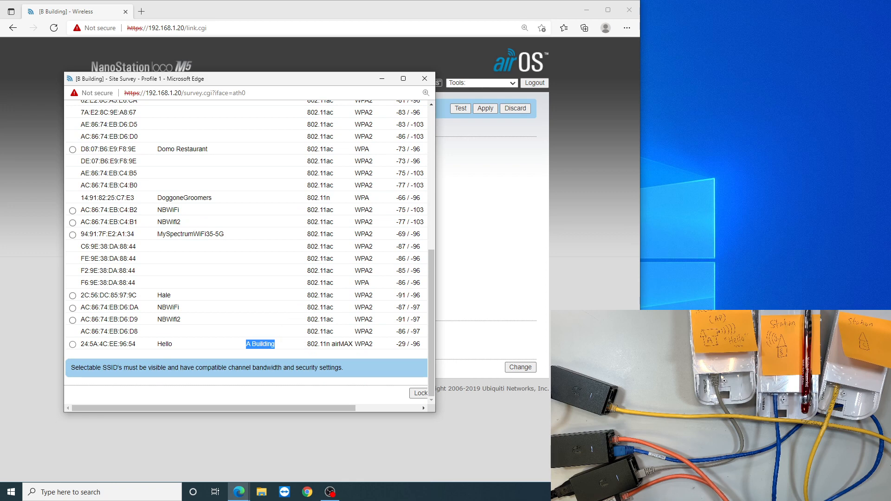
drag(81, 344, 136, 344)
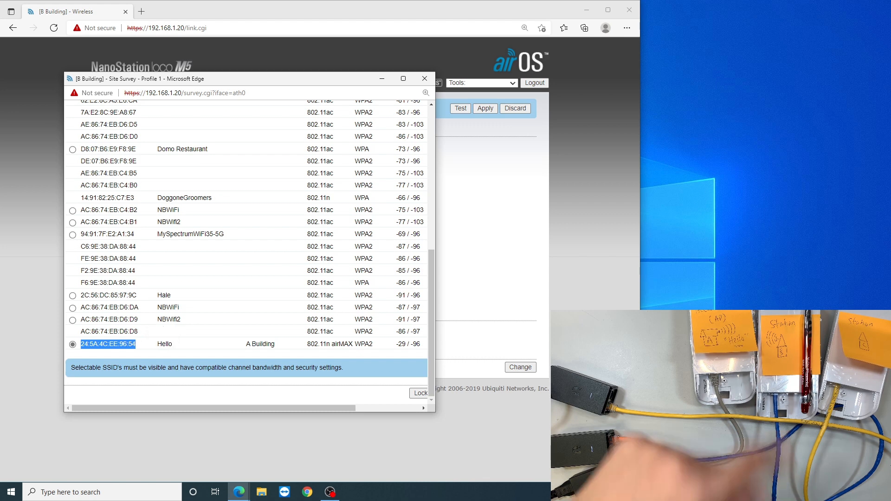
click(149, 343)
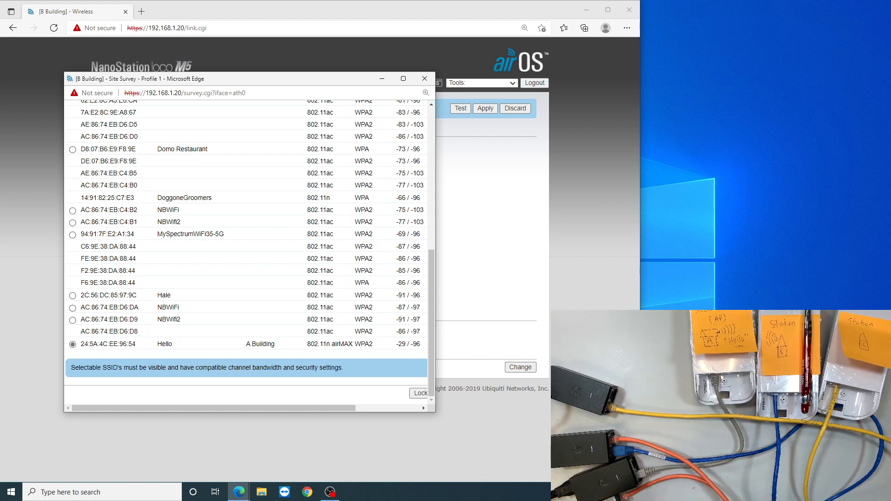
drag(213, 408, 277, 408)
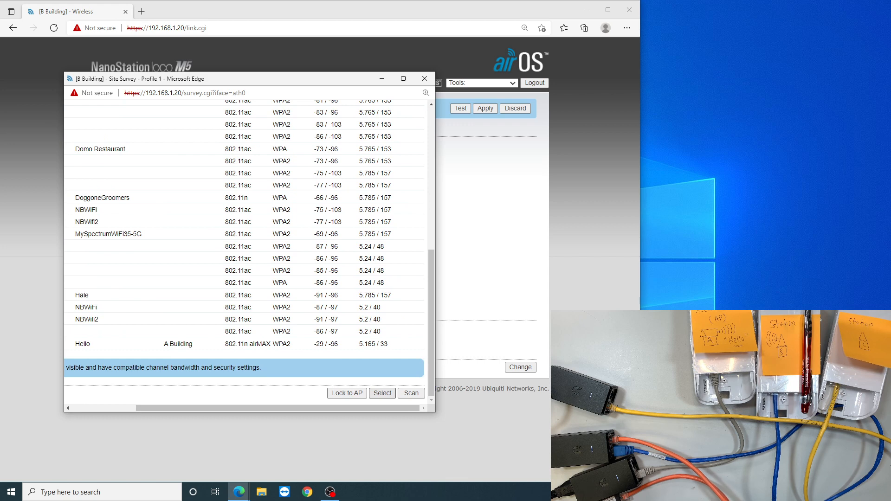
click(382, 393)
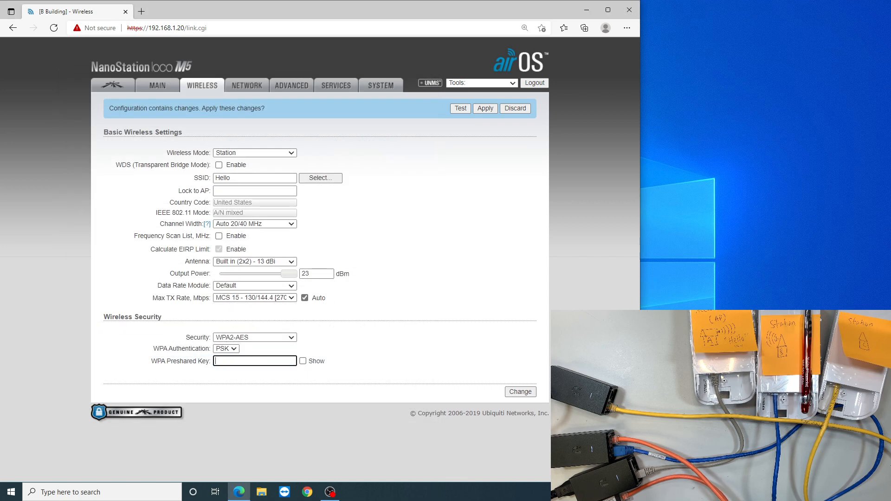
Review the SSID and channel width, and lower the output power to 13 dBm.
drag(232, 178, 226, 179)
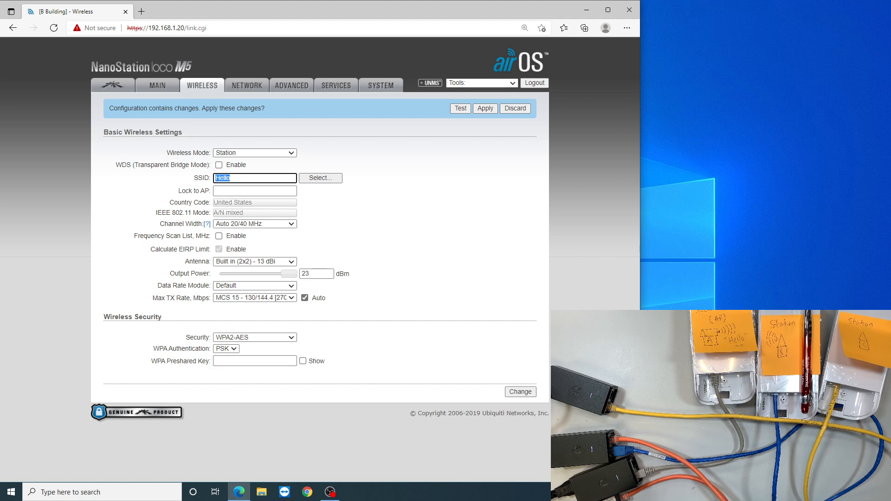
click(395, 195)
drag(175, 224, 206, 223)
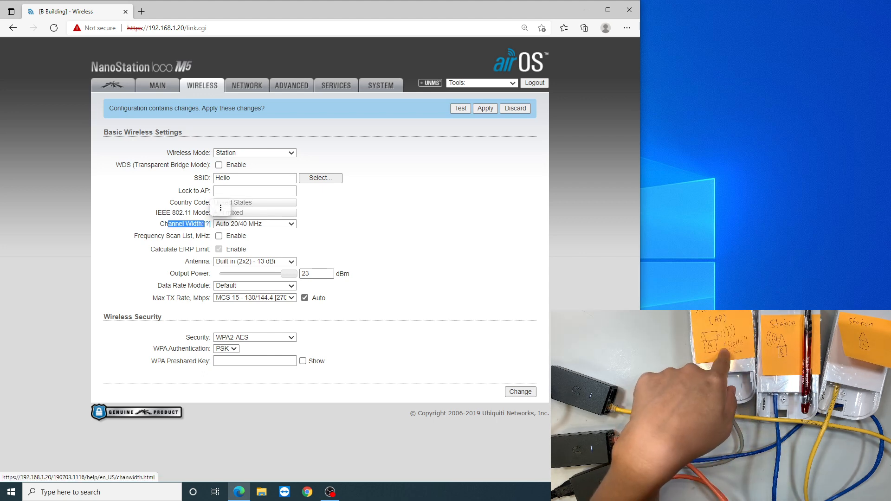
click(362, 225)
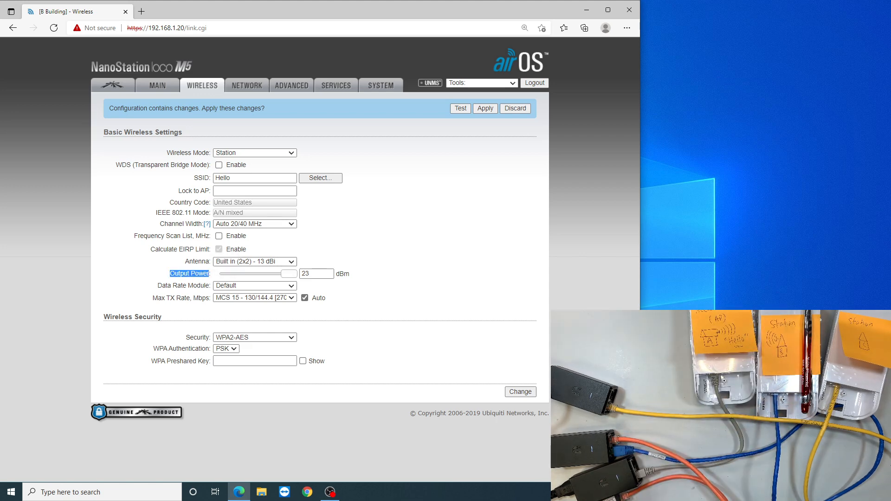
drag(288, 274, 263, 274)
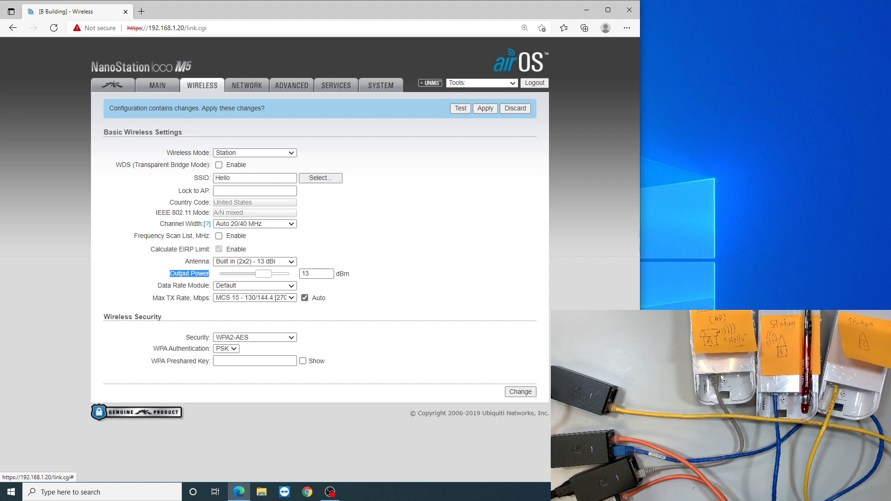
click(380, 260)
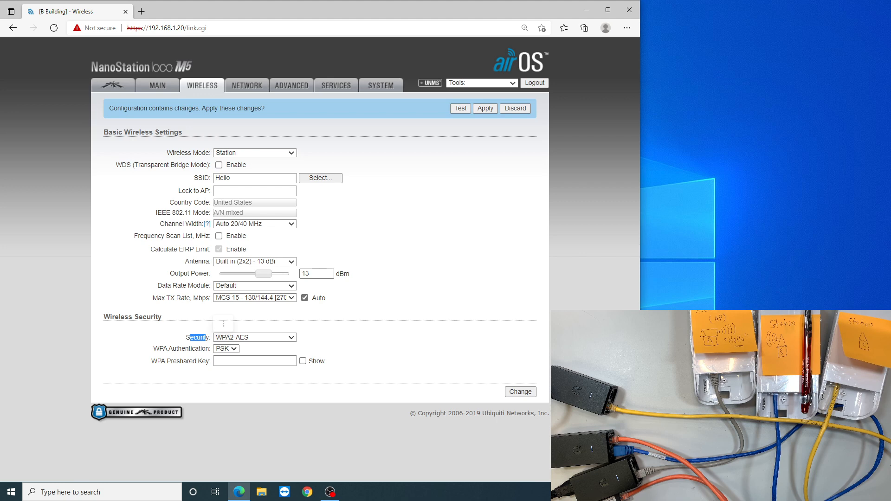
Keep WPA2-AES security, enter the WPA preshared key, show it for checking, and save the wireless changes.
click(255, 337)
click(380, 341)
click(255, 361)
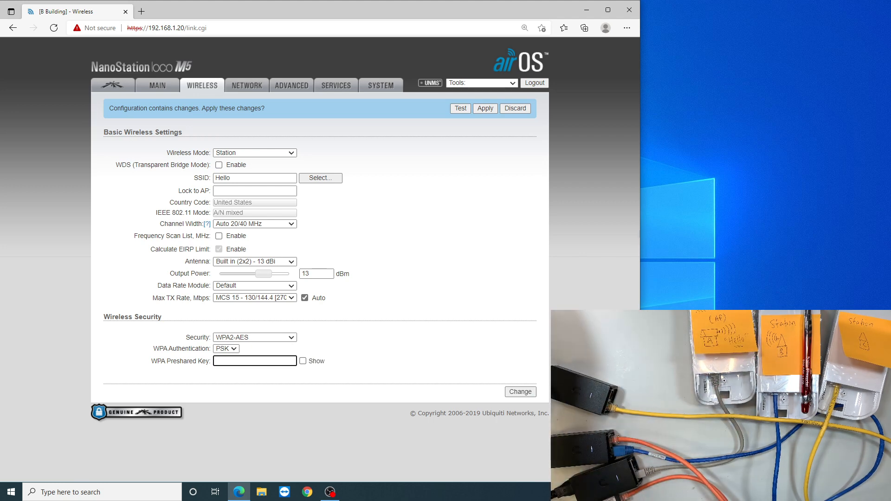
text(•••••••)
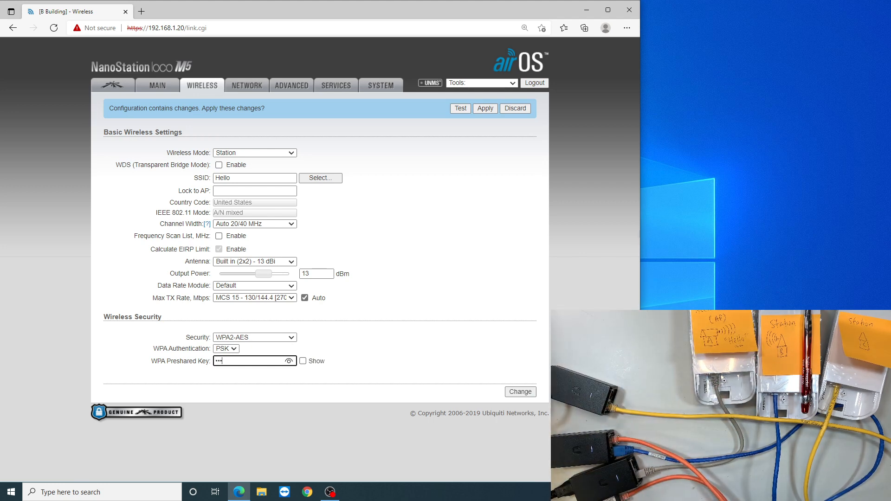
text(9)
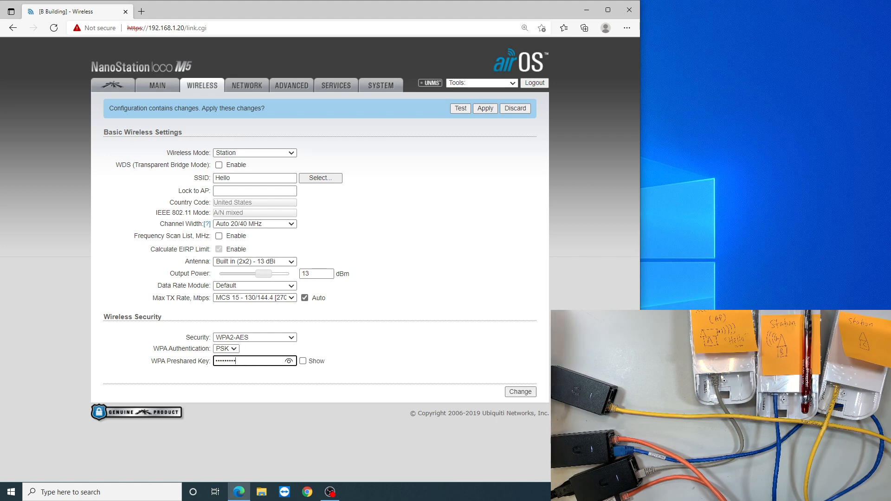
click(303, 361)
click(262, 361)
key(ctrl+a)
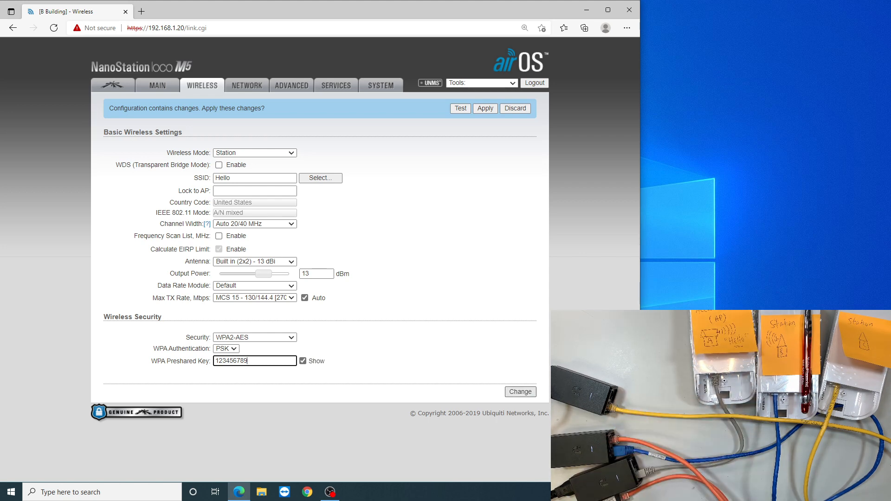
click(520, 393)
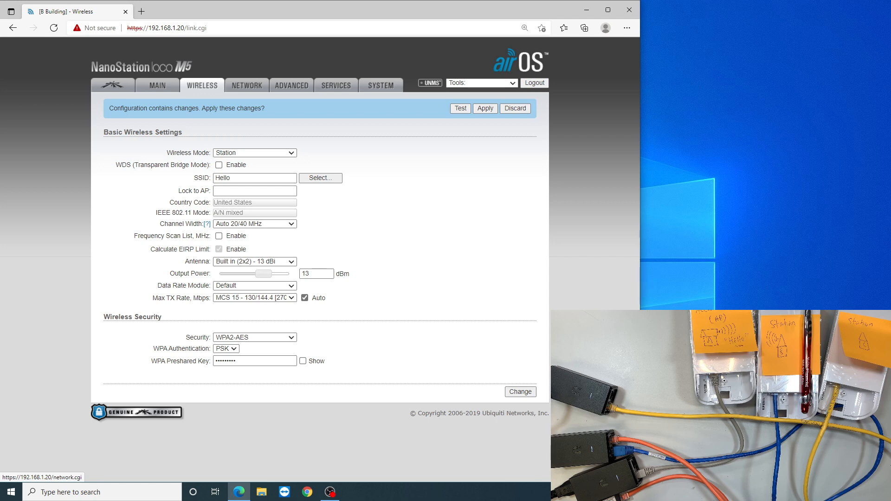
Set the management IP address to DHCP in the Network settings, and save and apply all configuration changes.
click(246, 85)
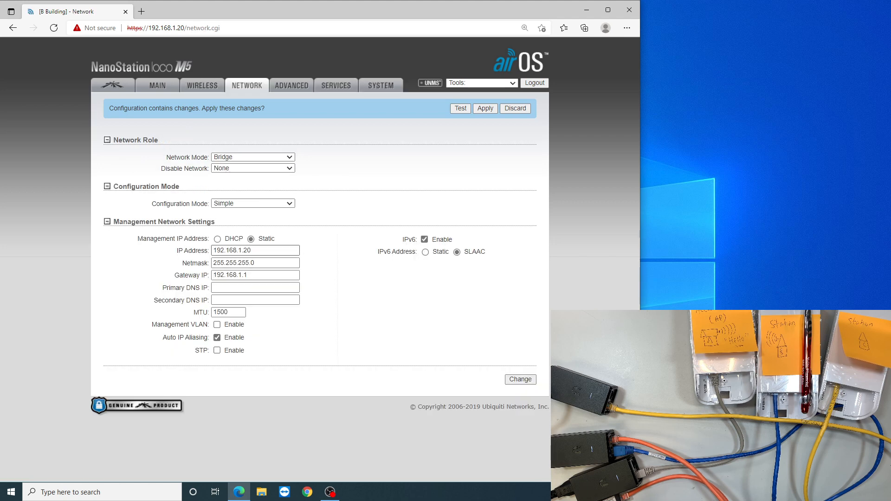
click(217, 239)
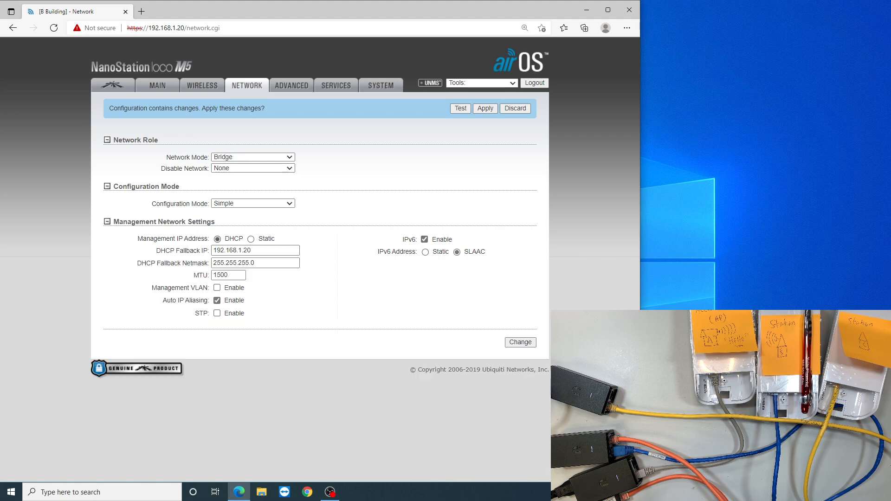
click(520, 342)
click(484, 109)
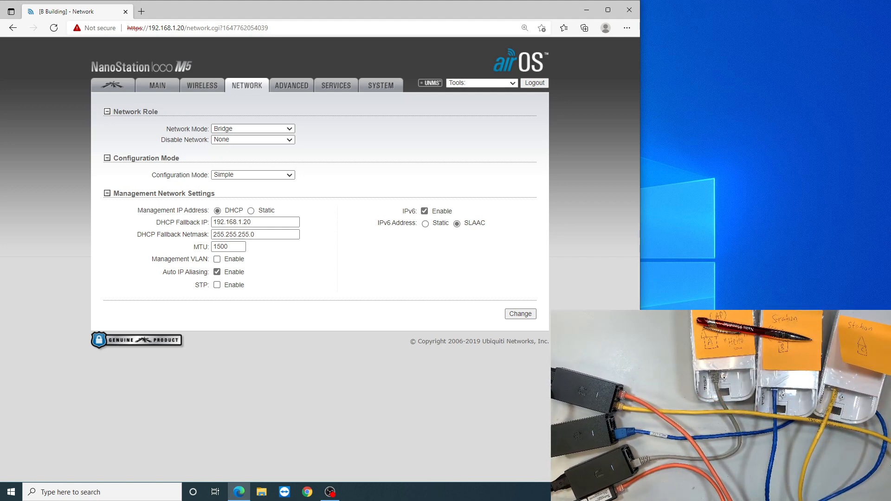
Restart the browser, open 192.168.1.20 for the next radio, and continue past the certificate warning to its login page.
click(629, 10)
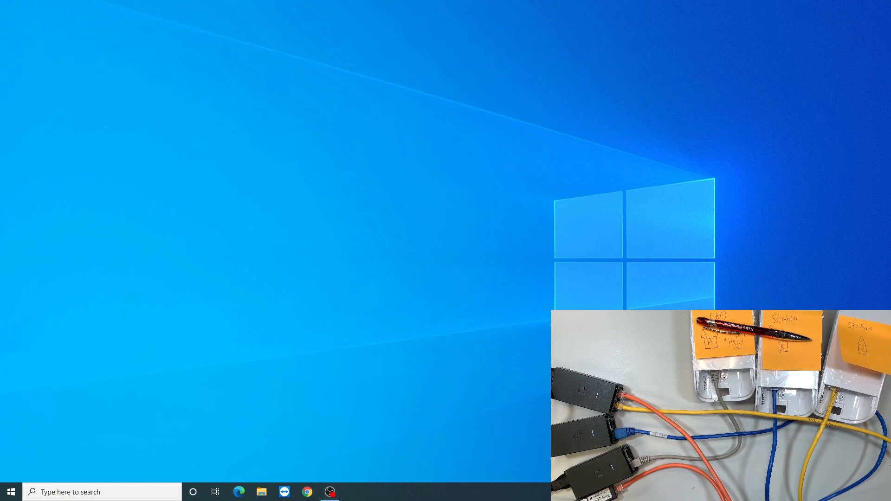
click(238, 491)
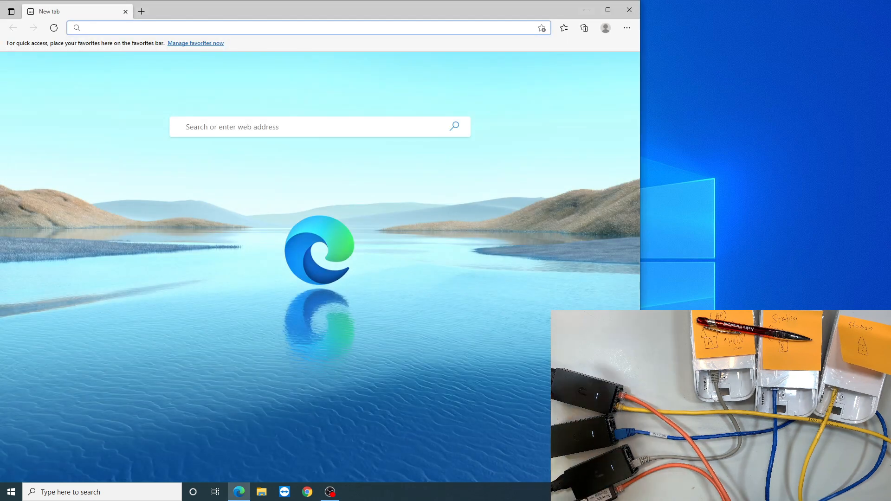
text(192)
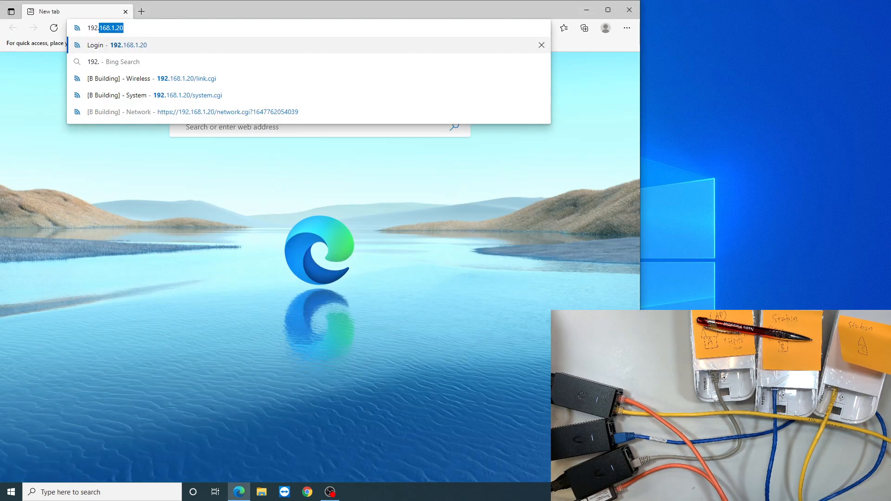
text(.168.1.20)
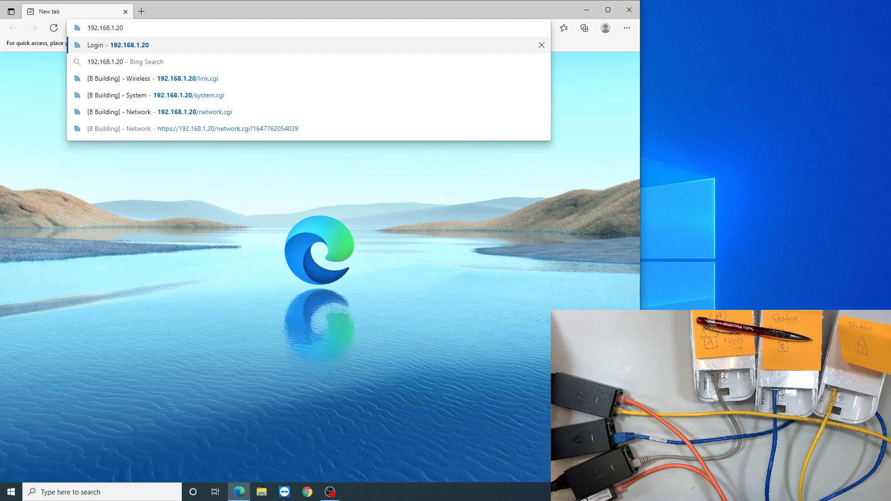
key(Return)
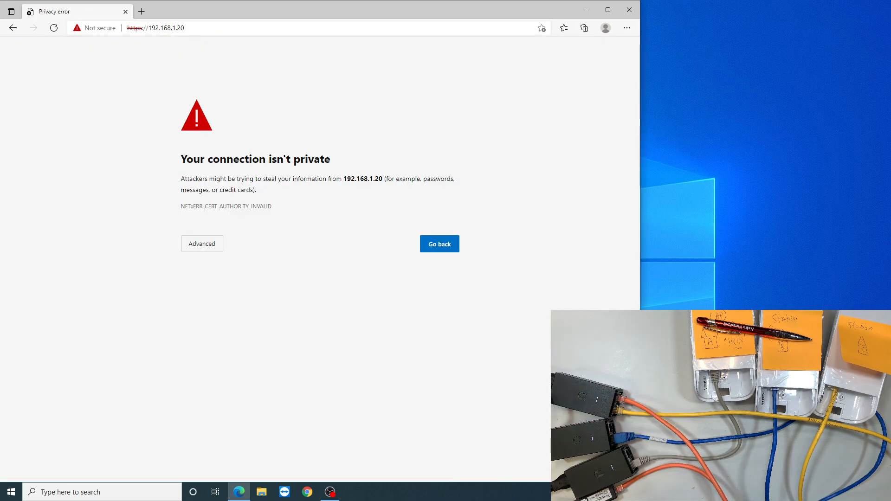
click(202, 244)
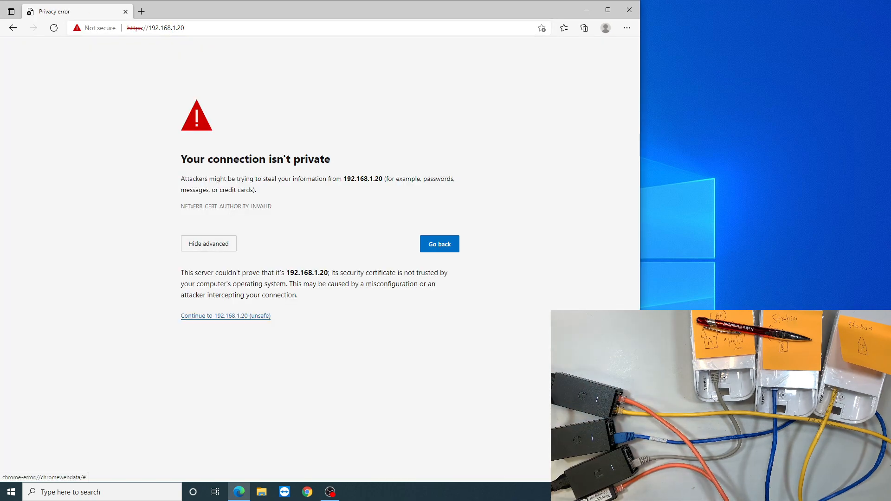
click(226, 316)
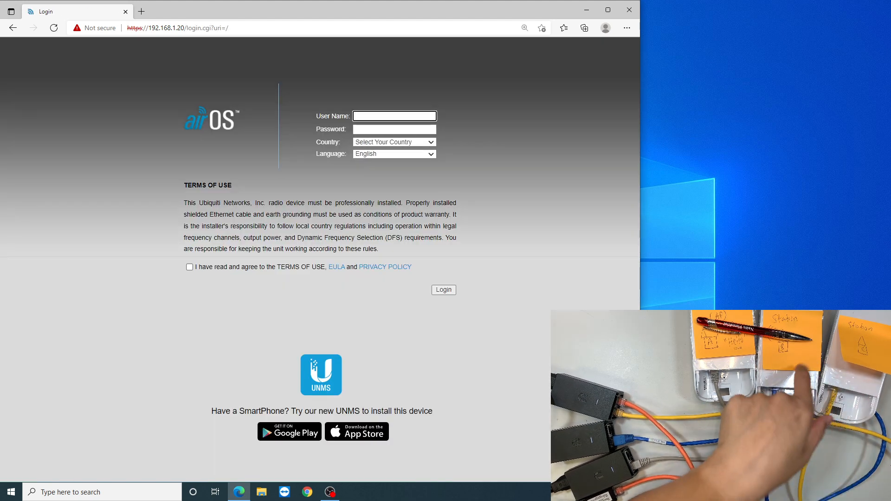
Accept the terms of use and log in with user name ubnt, the account password and United States as the country.
click(189, 267)
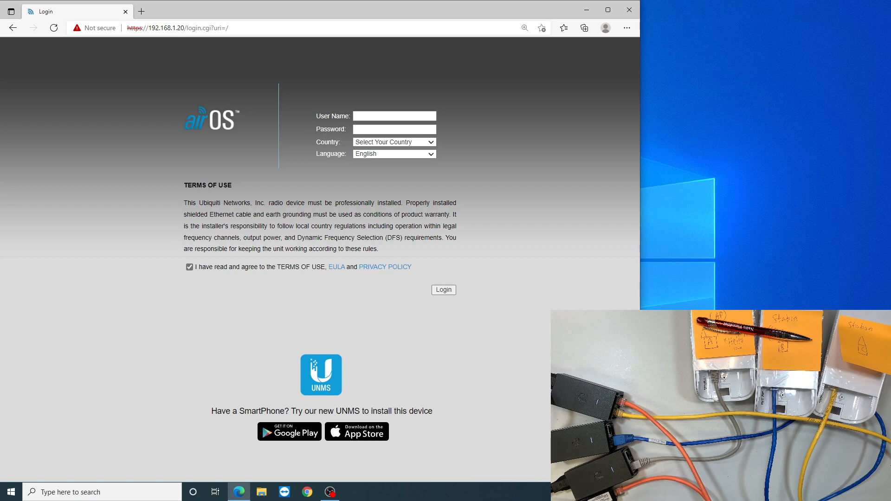
click(377, 116)
click(375, 145)
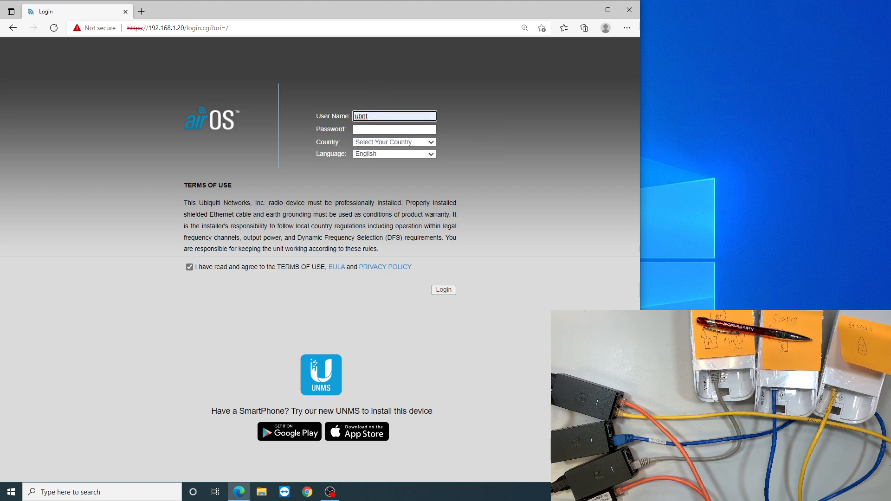
click(394, 129)
text(ubnt)
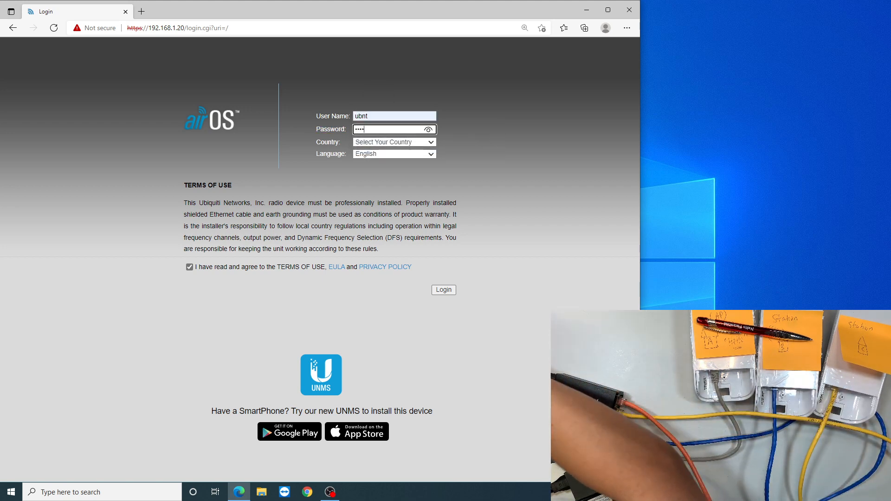
click(394, 143)
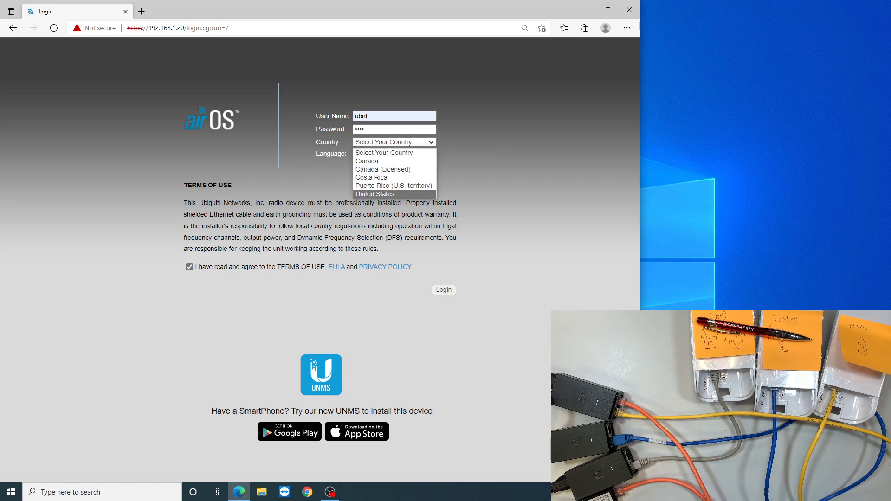
click(374, 194)
click(444, 289)
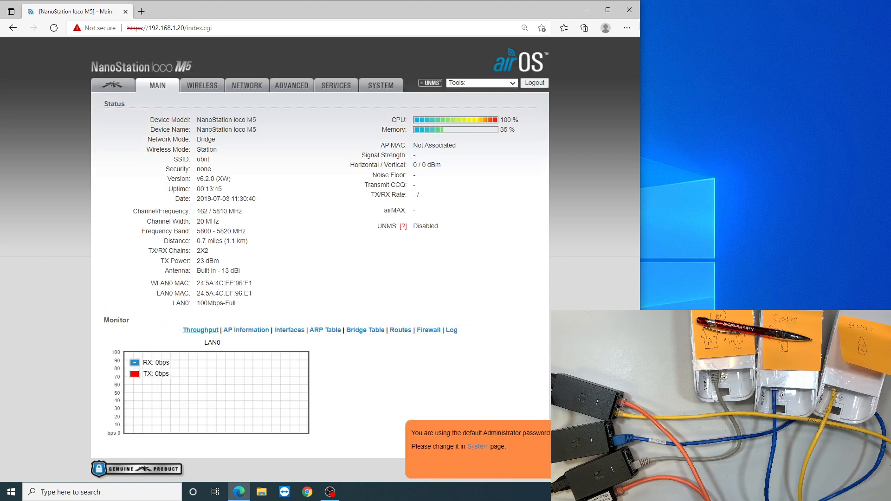
In the System settings, set the device name to C Building and the time zone to (GMT-10:00) Hawaii.
click(380, 86)
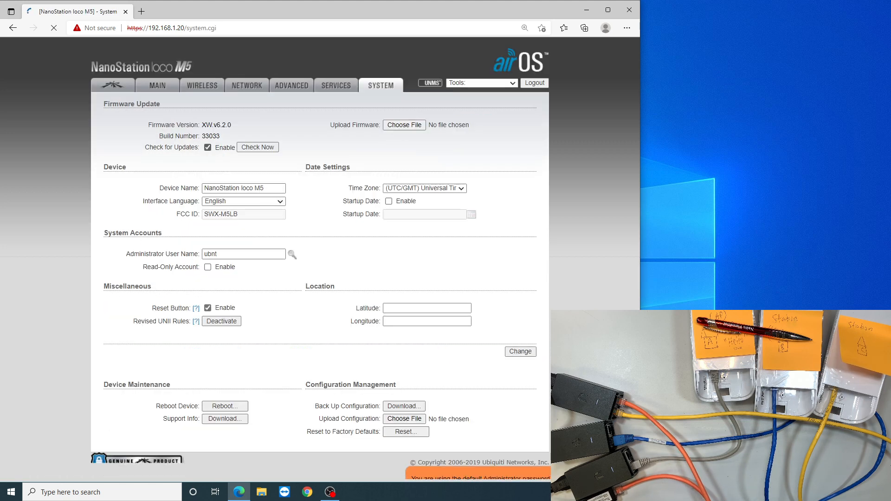
triple_click(278, 188)
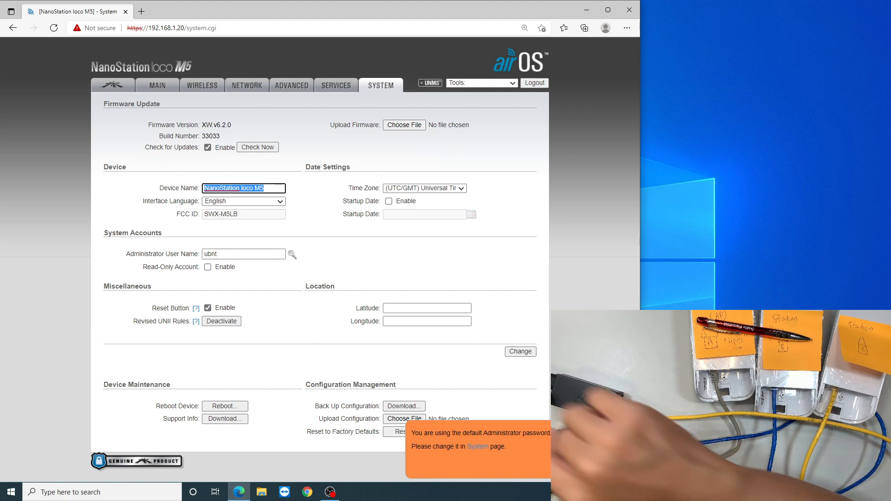
text(C Bui)
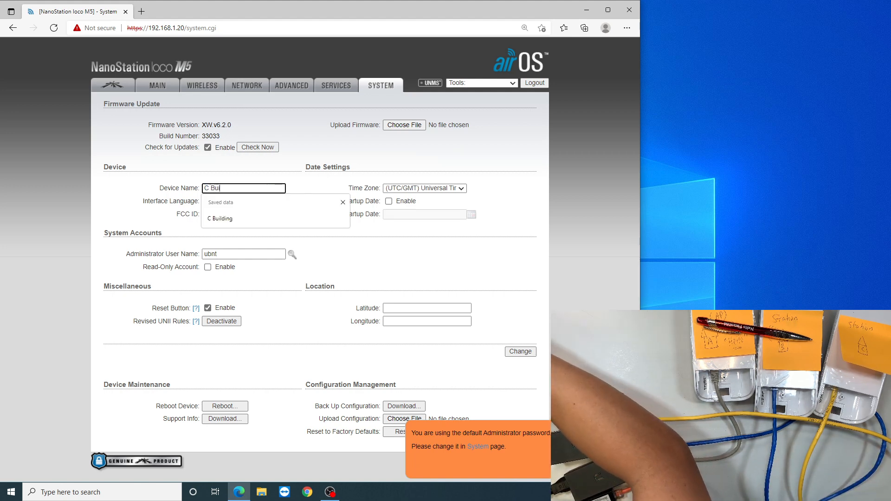
text(lding)
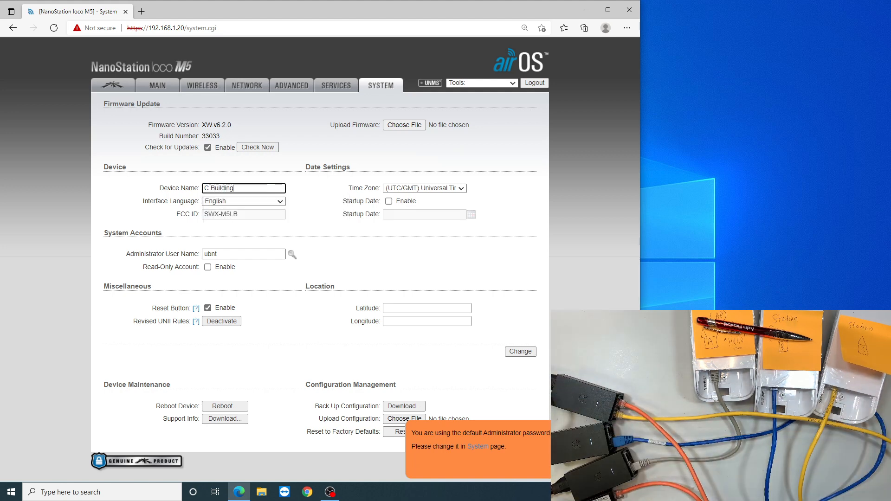
click(441, 189)
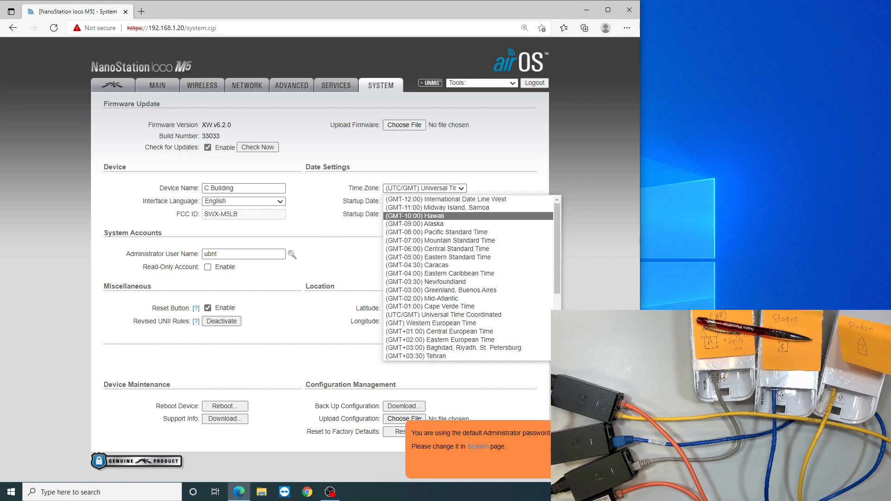
click(415, 217)
Change the administrator password by entering the current password and the new password twice, and save the system changes.
click(292, 255)
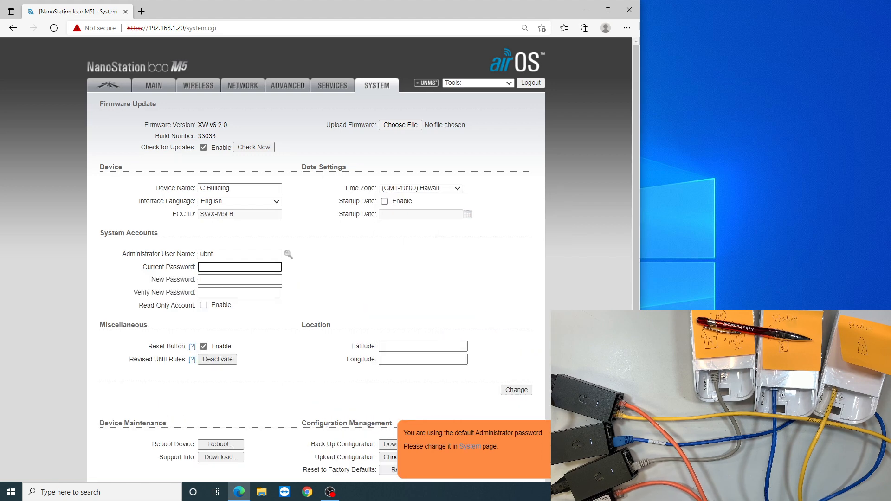
text(••••)
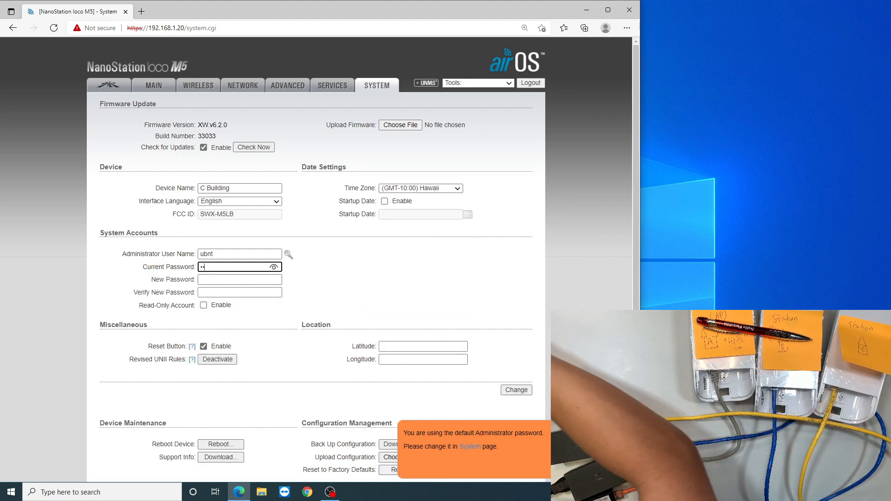
key(Tab)
text(•••••)
key(Tab)
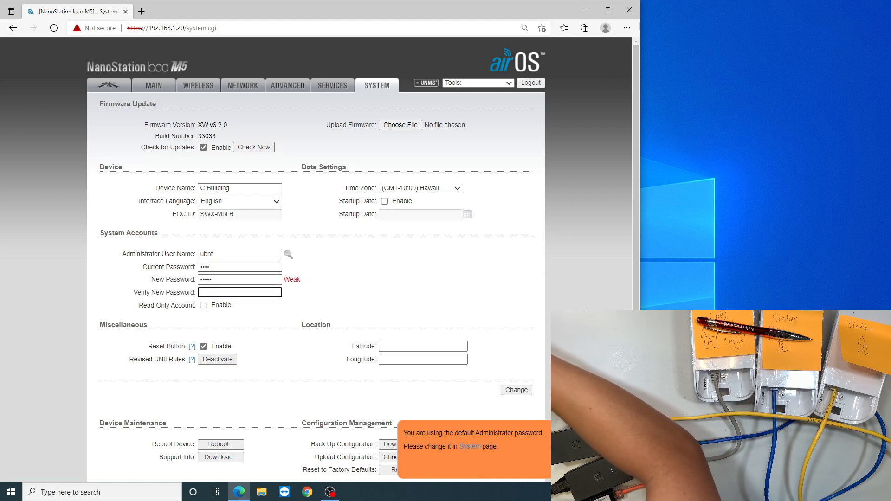
text(•••••)
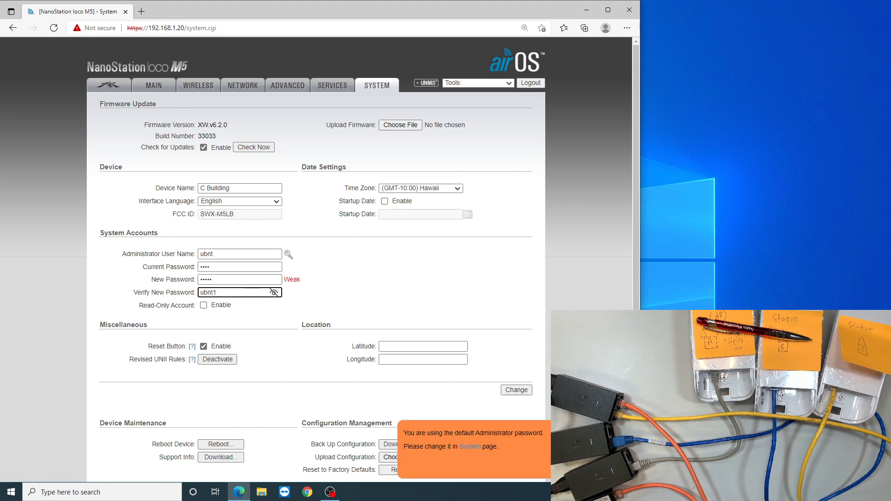
key(Return)
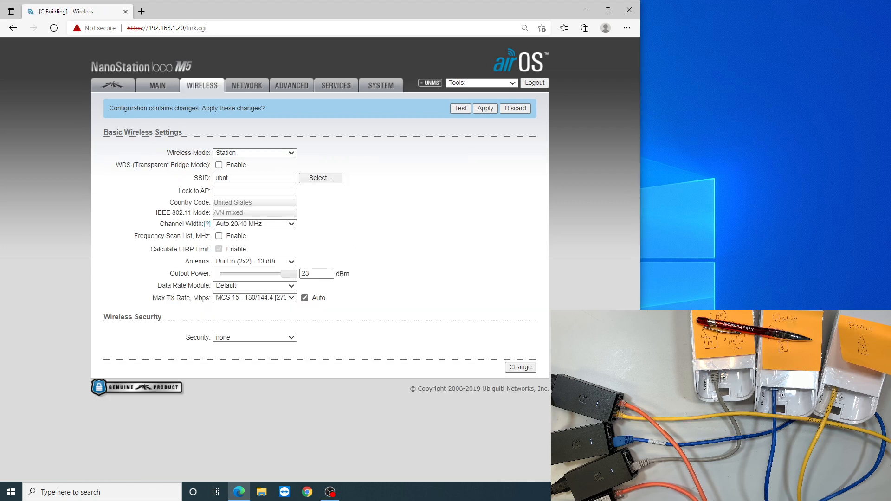
Keep the wireless mode as Station and select A Building's Hello network in the site survey as the SSID.
click(255, 153)
drag(181, 153, 187, 153)
click(241, 153)
click(188, 153)
click(320, 179)
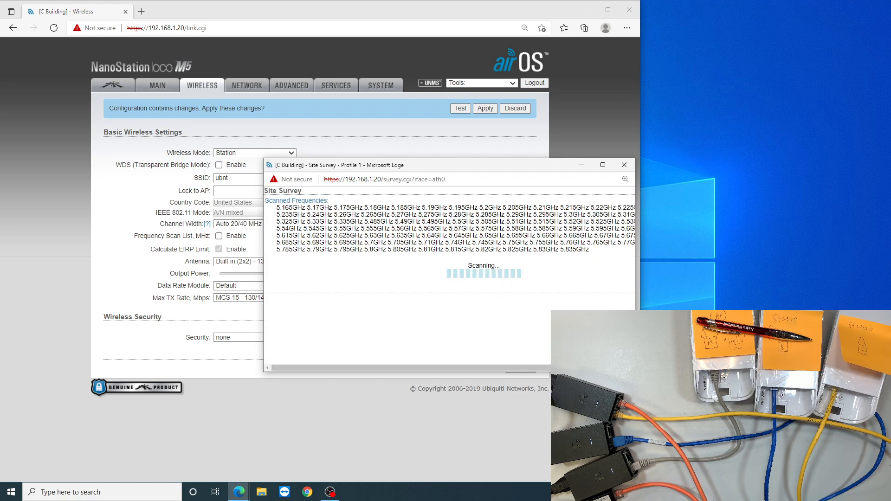
scroll(446, 278, down, 1)
scroll(445, 274, down, 10)
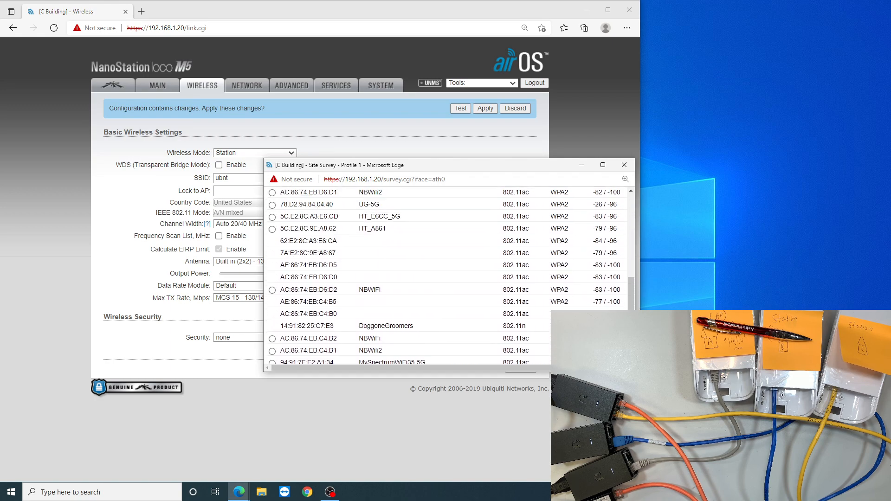
scroll(445, 273, up, 4)
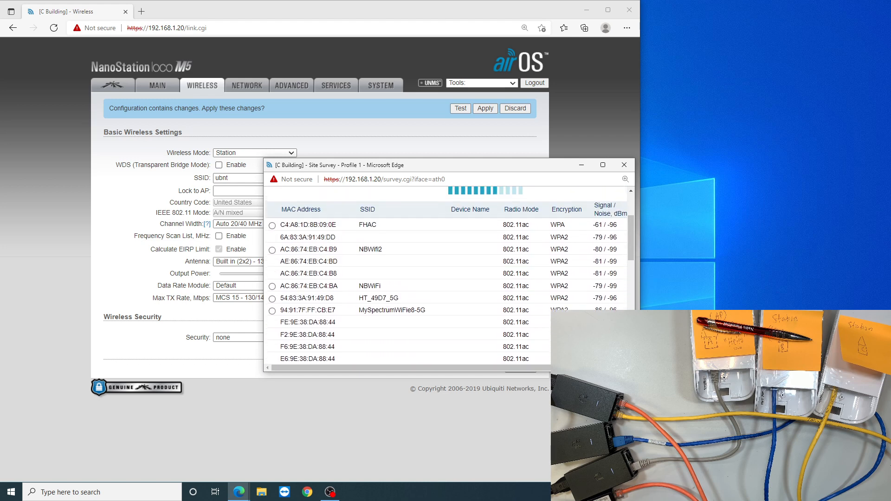
scroll(446, 274, down, 1)
scroll(449, 276, down, 2)
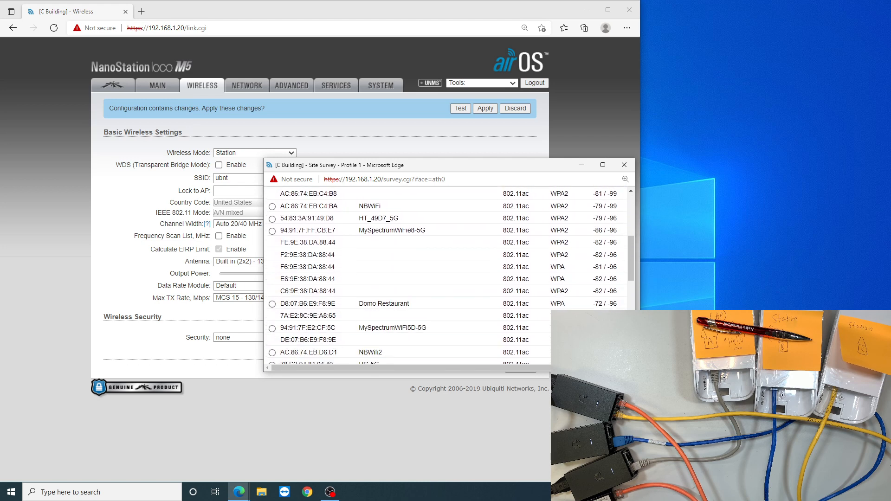
scroll(449, 276, down, 3)
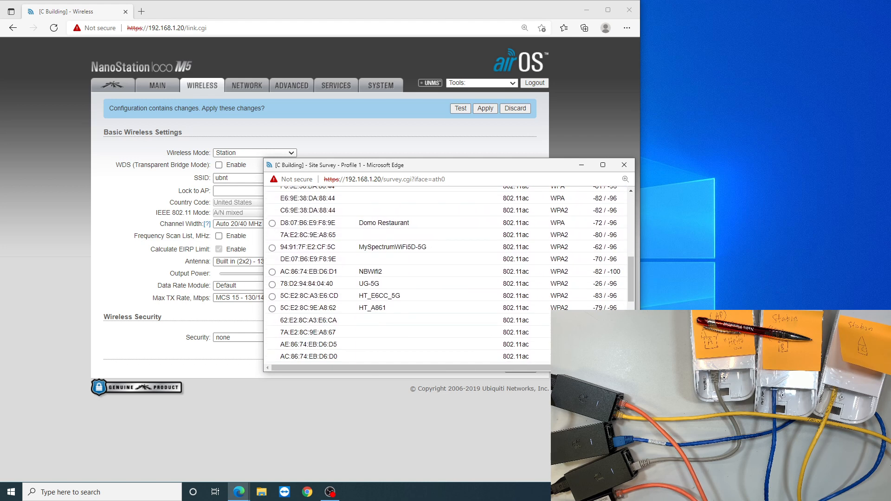
scroll(449, 276, down, 3)
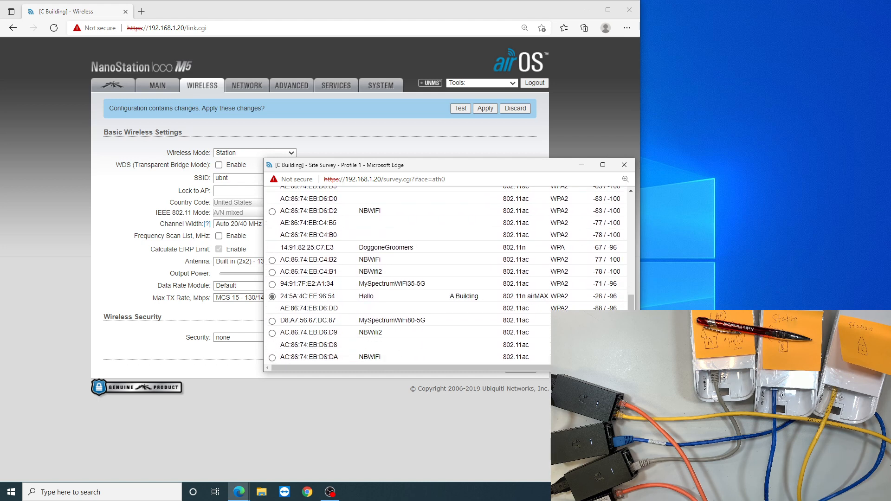
drag(374, 296, 484, 296)
scroll(506, 280, down, 2)
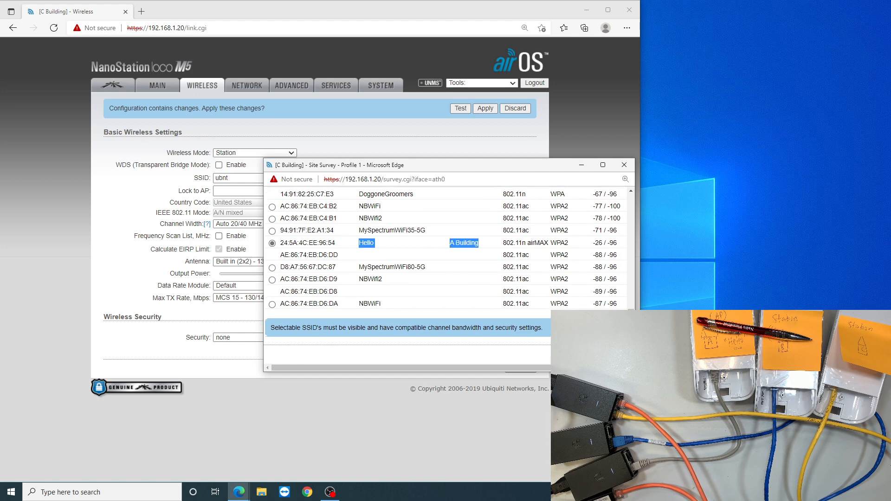
drag(464, 368, 529, 367)
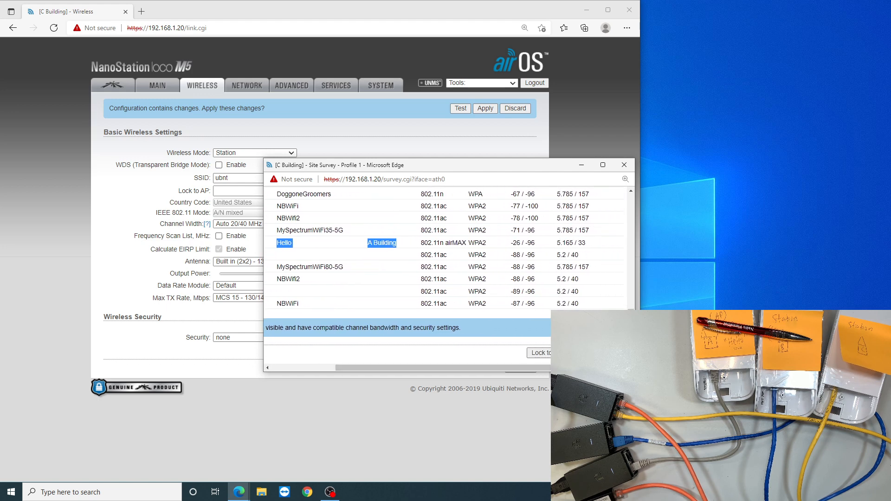
click(584, 353)
Lower the output power to 13 dBm, enter the WPA preshared key, show it for checking, and save the wireless changes.
drag(289, 273, 264, 273)
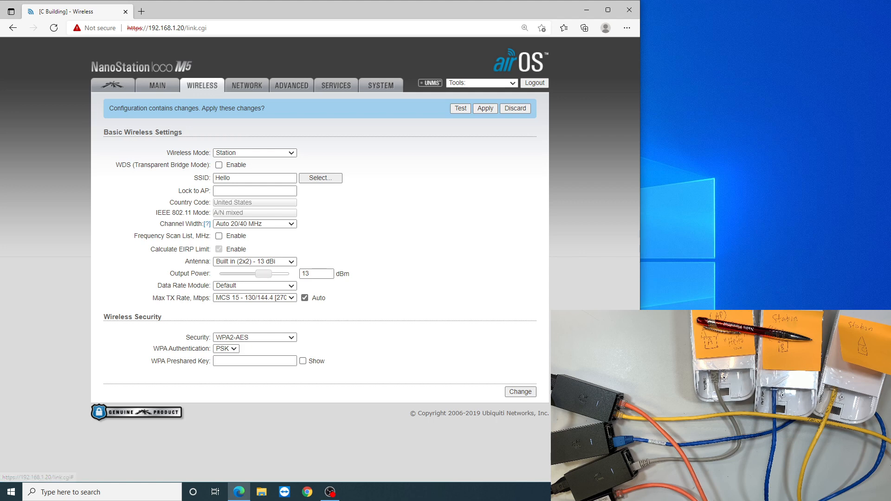
click(255, 361)
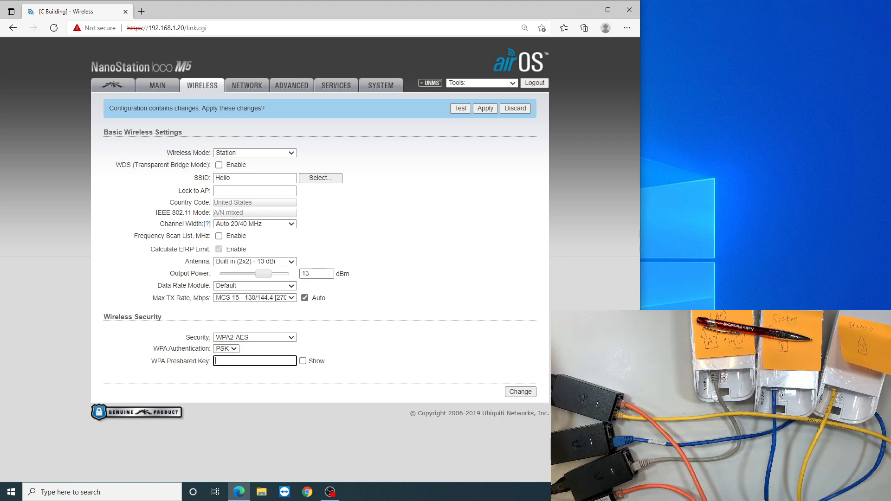
text(•••••••••)
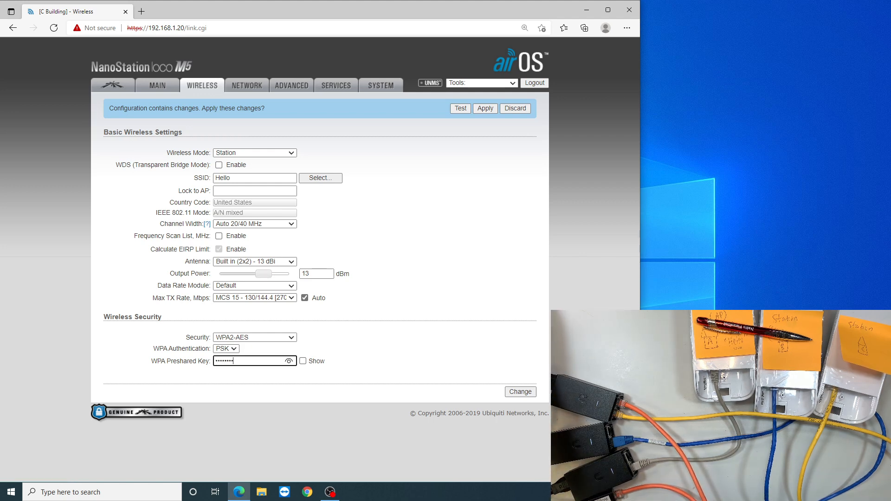
click(303, 361)
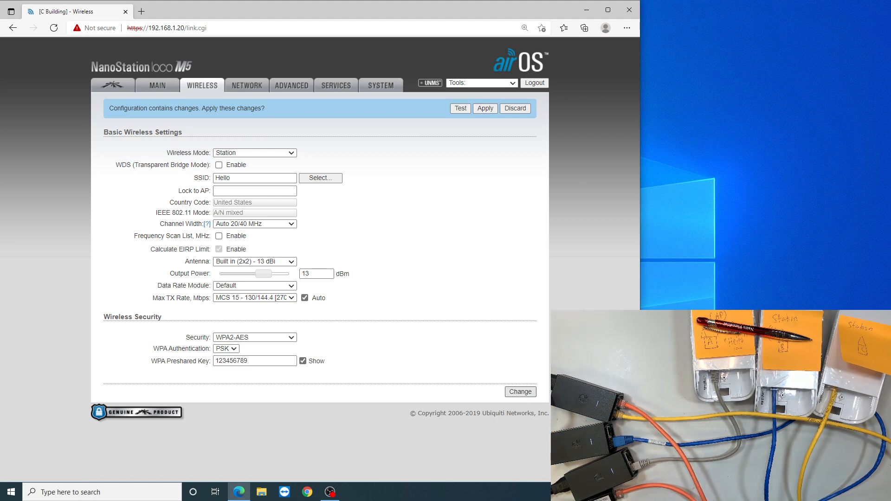
click(521, 392)
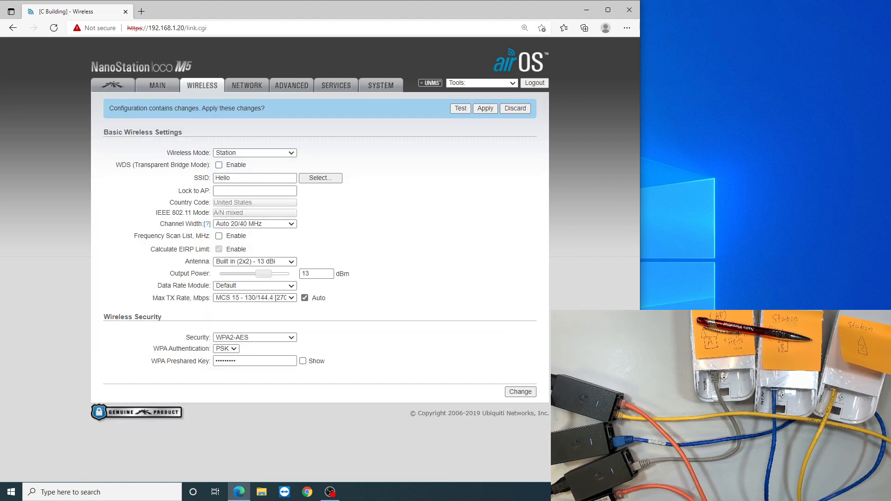
Set the C Building radio's management IP address to DHCP, apply the pending configuration changes, and close the browser.
click(247, 86)
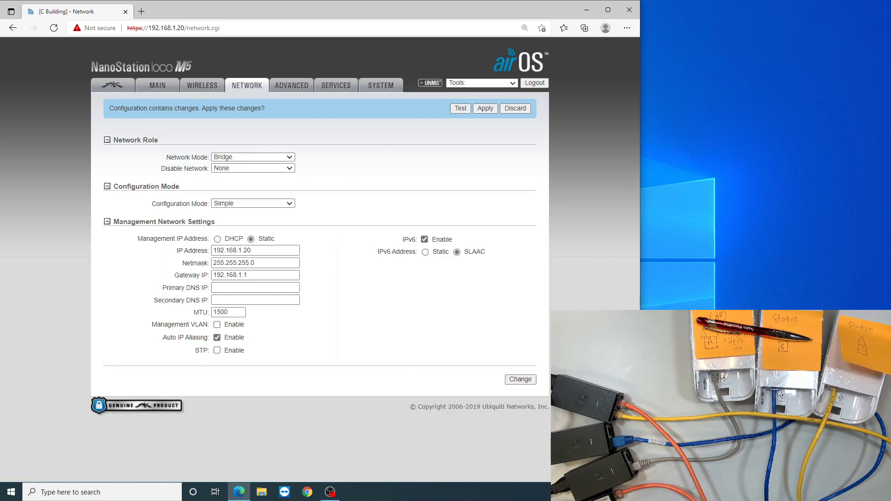
drag(158, 238, 210, 239)
click(217, 239)
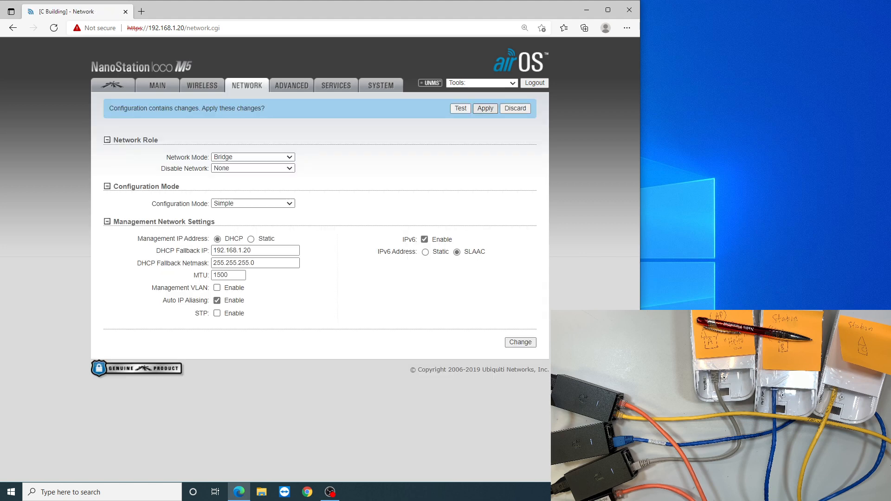
click(486, 108)
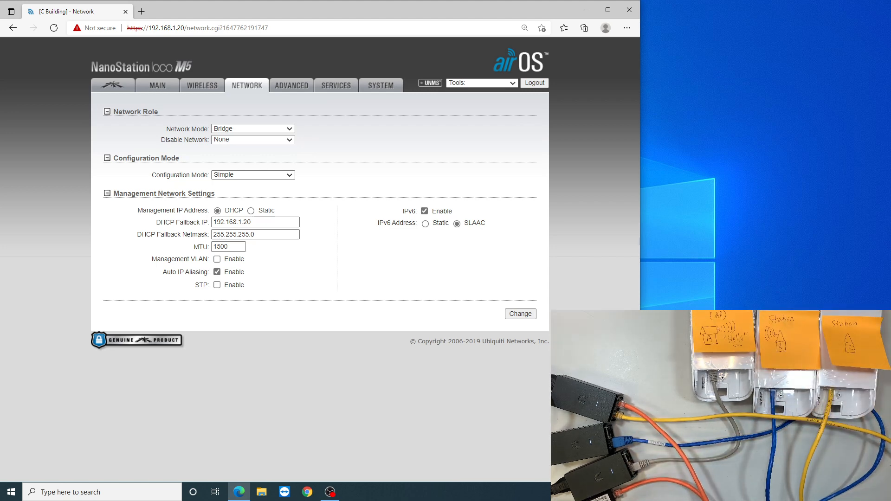
click(629, 10)
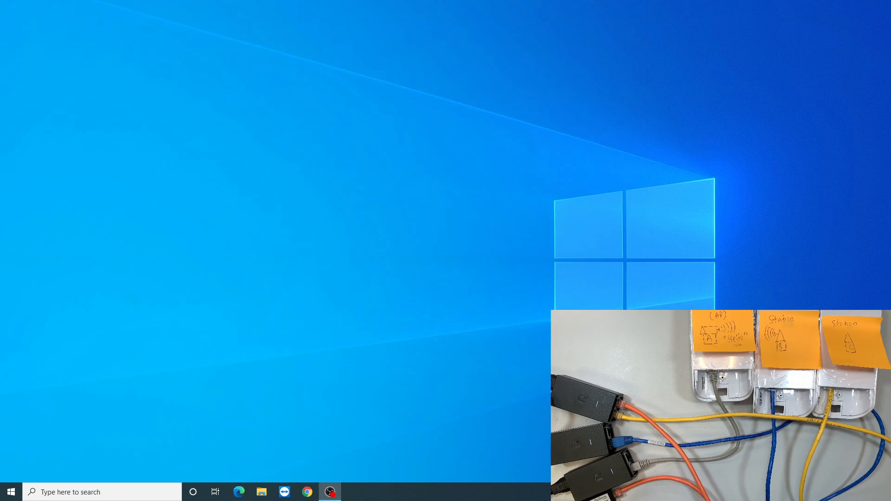
Switch to the Windows Control Panel and open its Network and Sharing Center.
click(11, 492)
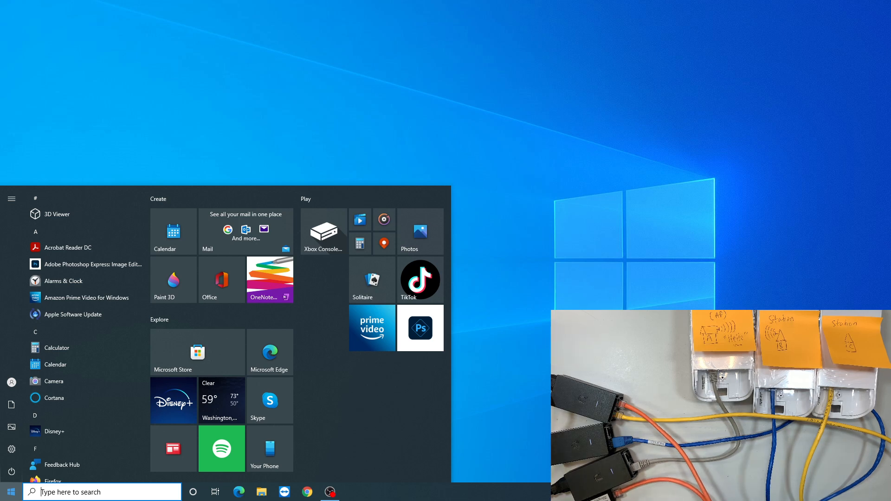
text(contr)
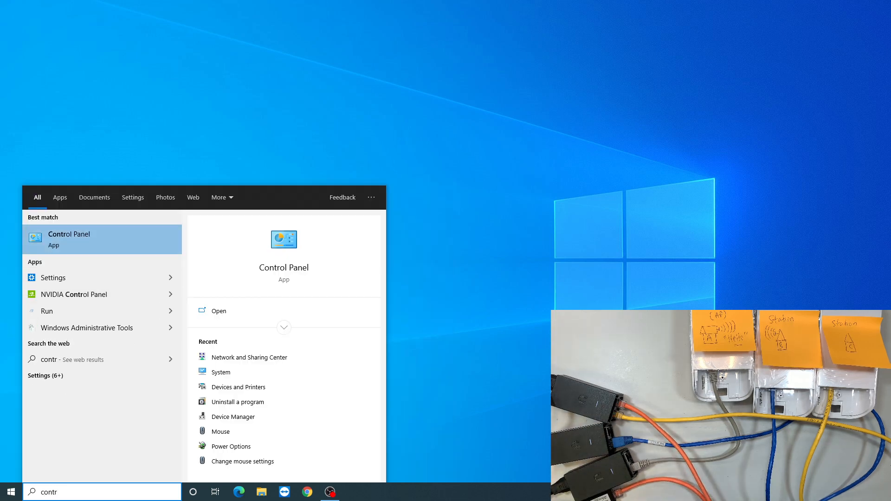
key(Return)
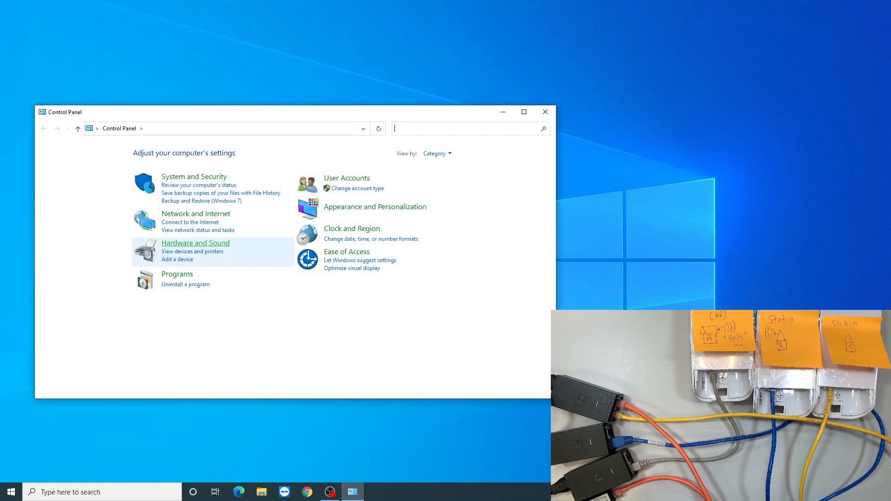
click(186, 216)
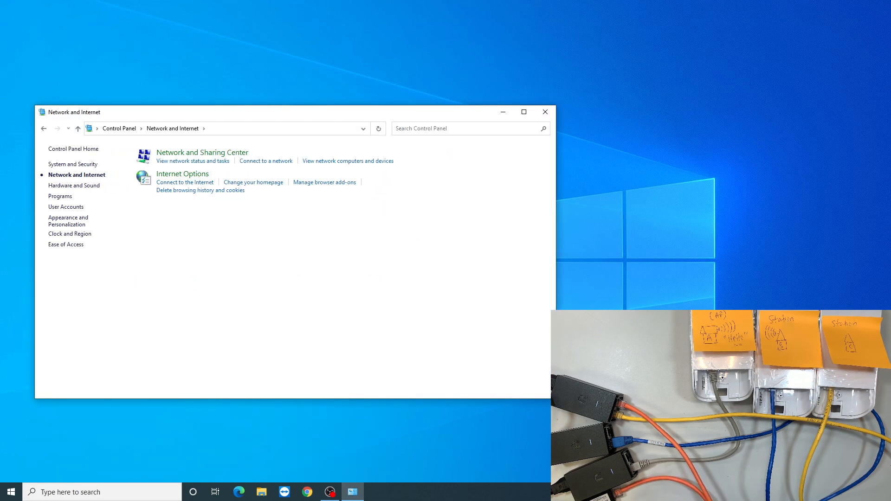
click(194, 153)
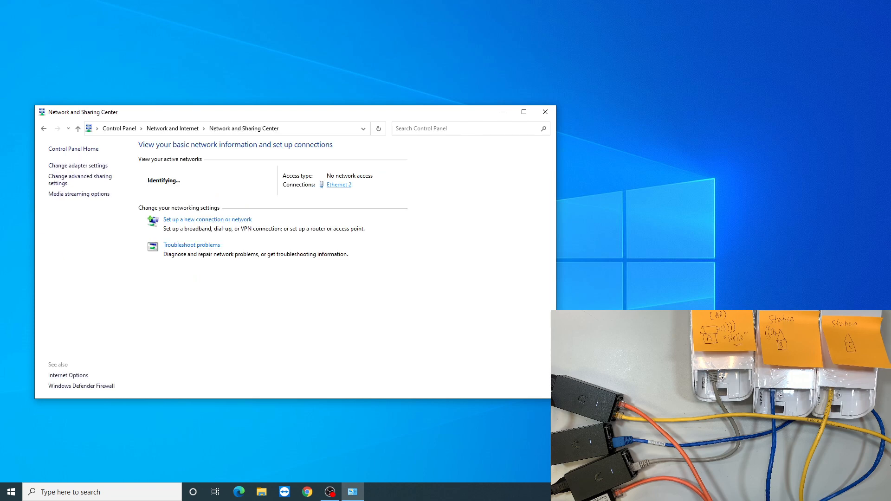
Set the Ethernet 2 adapter's IPv4 properties to obtain the IP and DNS server addresses automatically, save them, and close the network windows.
click(338, 185)
click(390, 322)
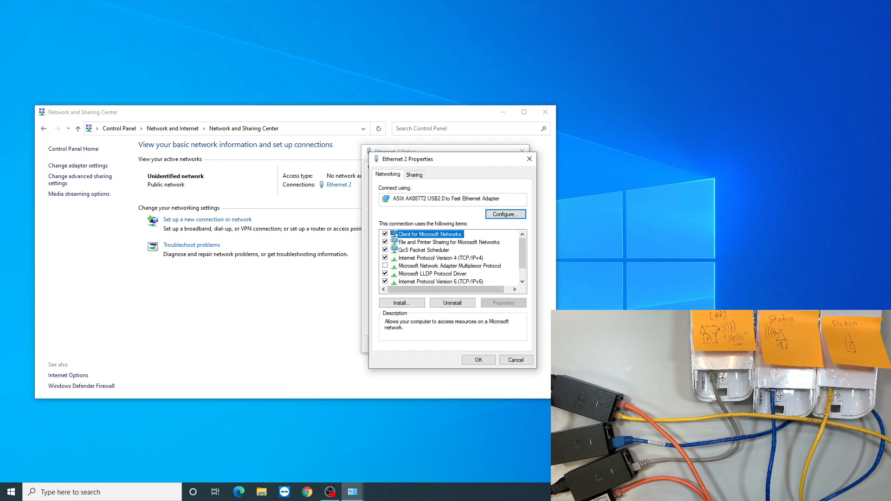
click(441, 258)
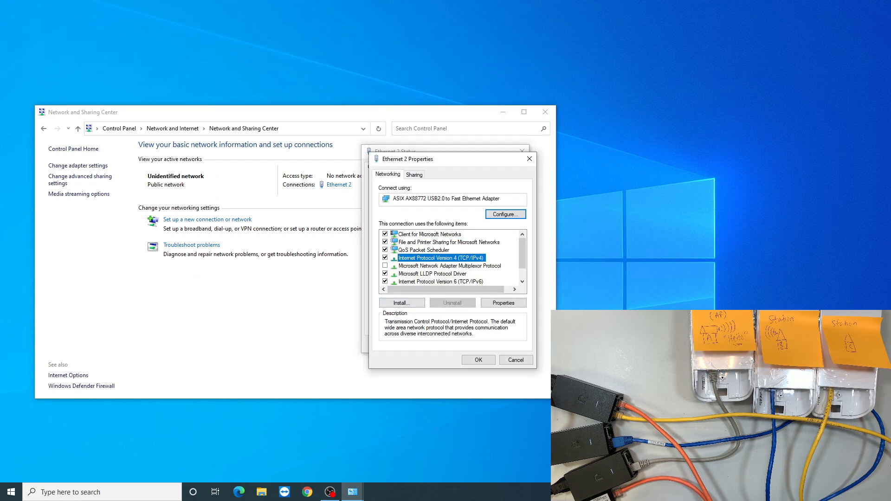
double_click(440, 258)
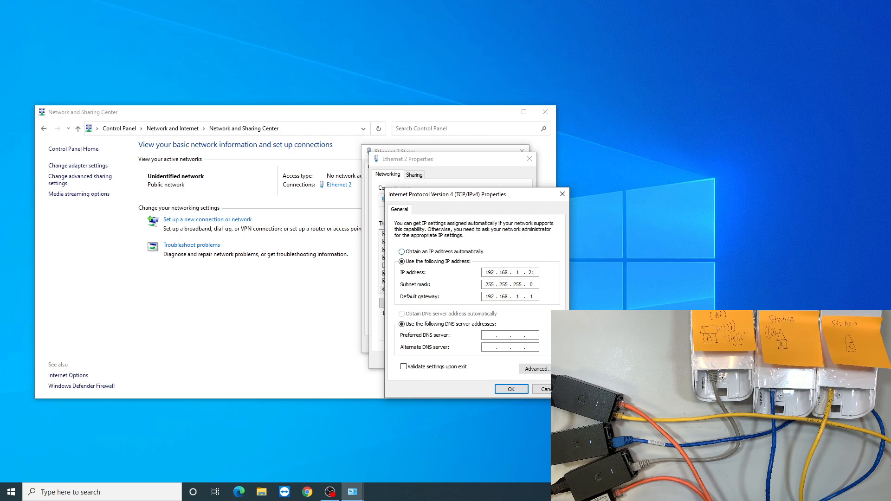
click(402, 251)
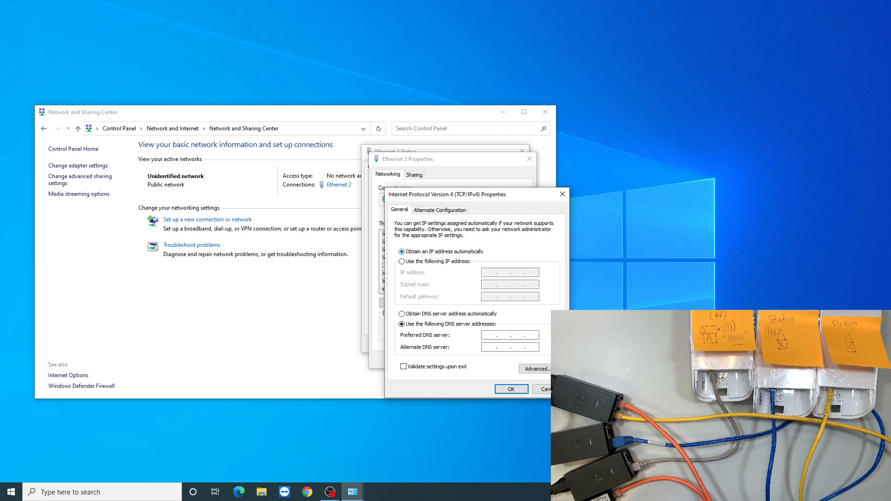
click(402, 314)
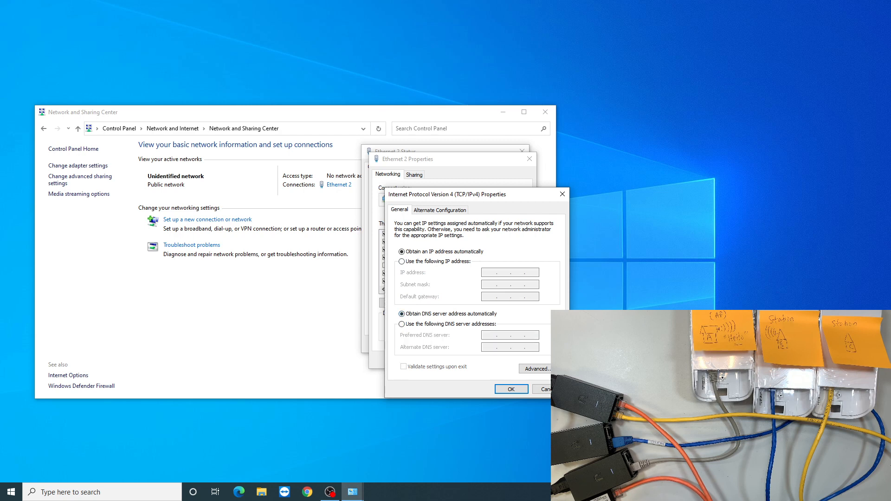
click(512, 389)
click(478, 360)
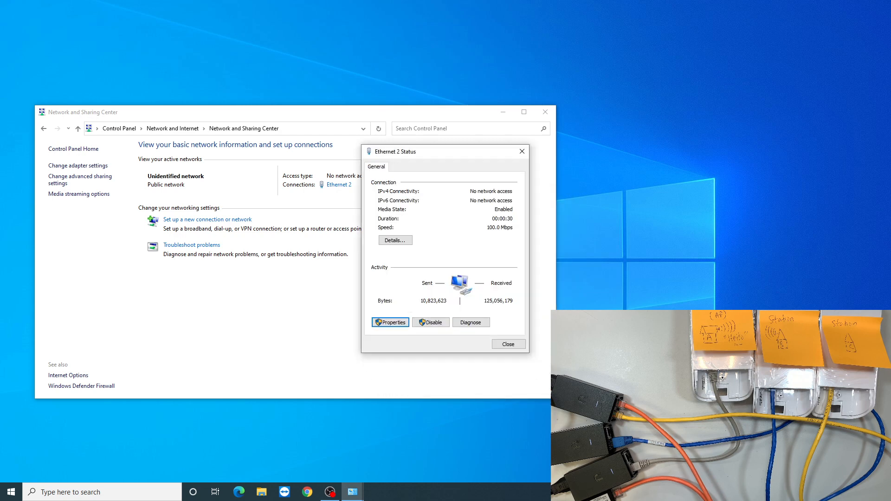
click(508, 344)
click(546, 112)
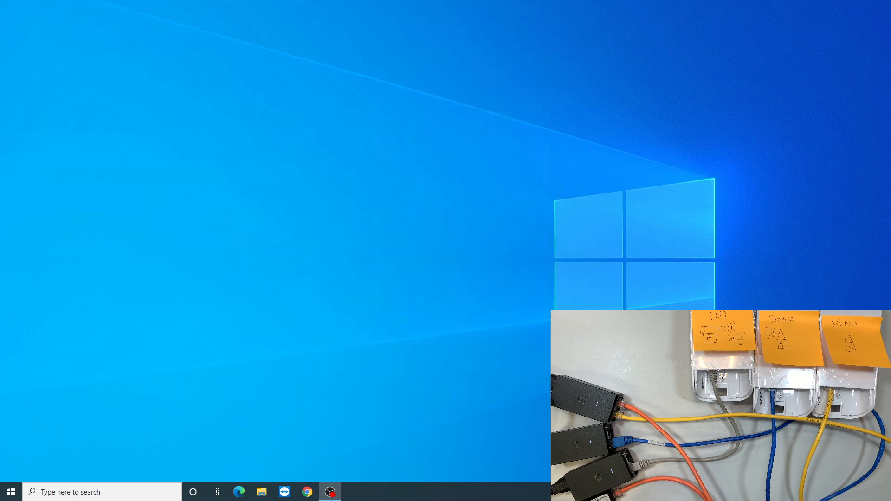